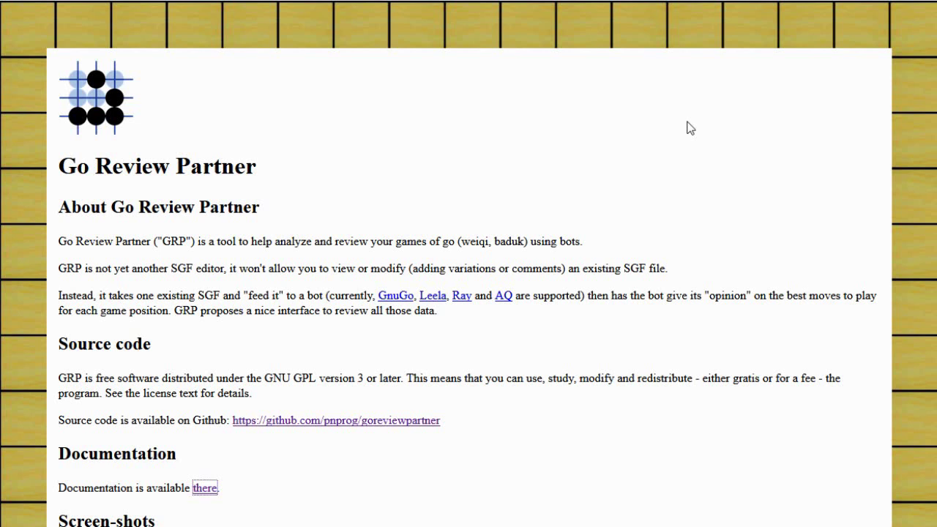
- Scroll the download table, visit the Go Review Partner documentation, then return to the home page
scroll(519, 191, "down", 3)
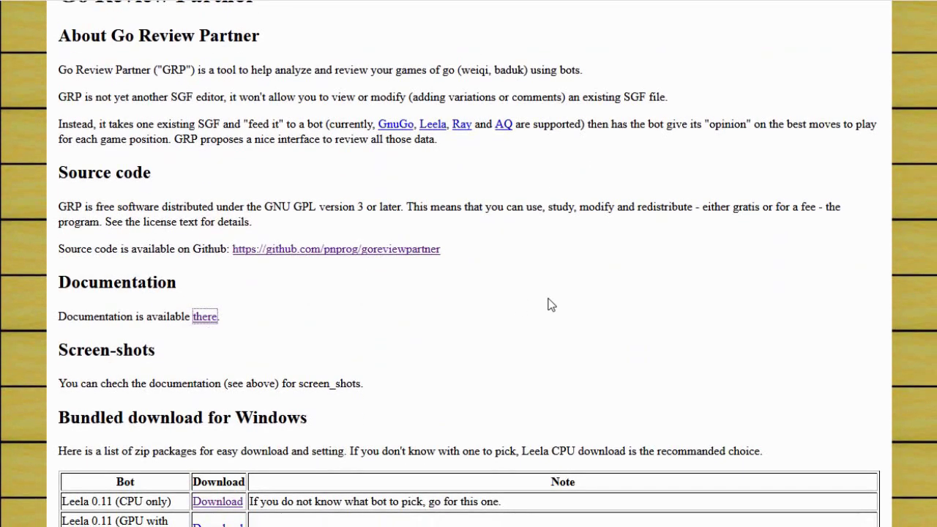
scroll(315, 278, "down", 2)
scroll(740, 234, "down", 4)
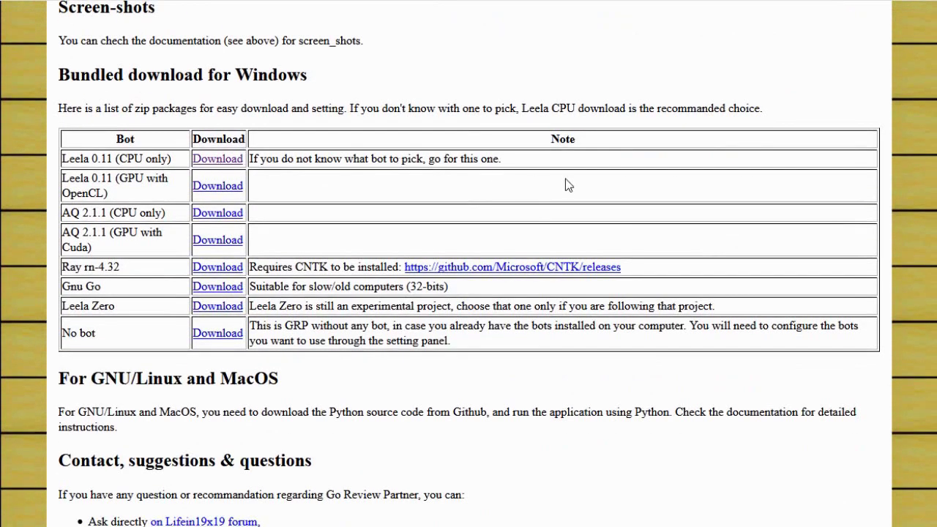
scroll(665, 136, "up", 7)
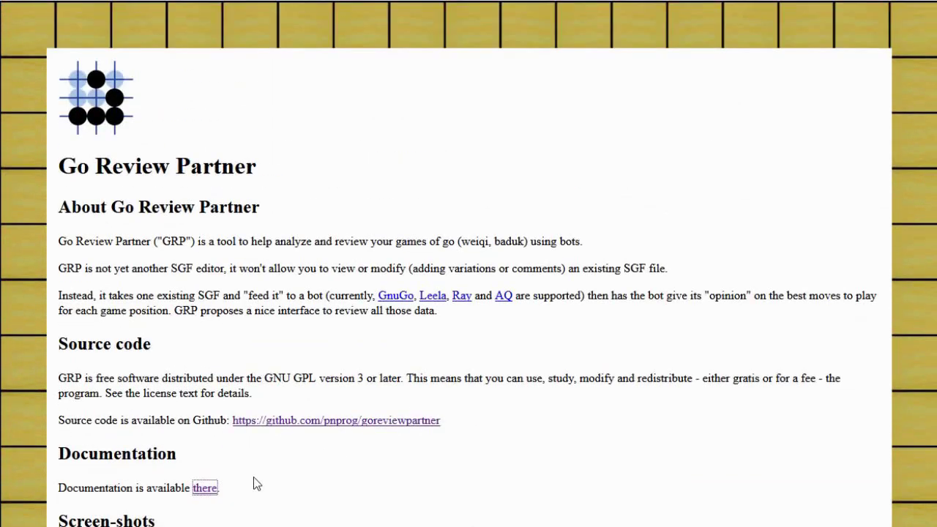
left_click(205, 489)
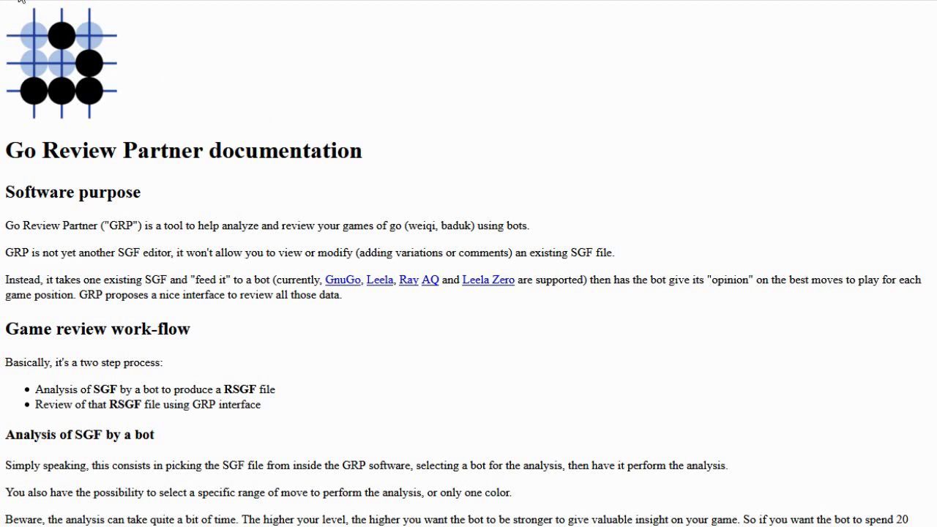
key("alt+Left")
- Scroll the home page again, then switch to the goreviewpartner-v0.10-Leela-no-gpu folder in File Explorer
scroll(535, 189, "down", 3)
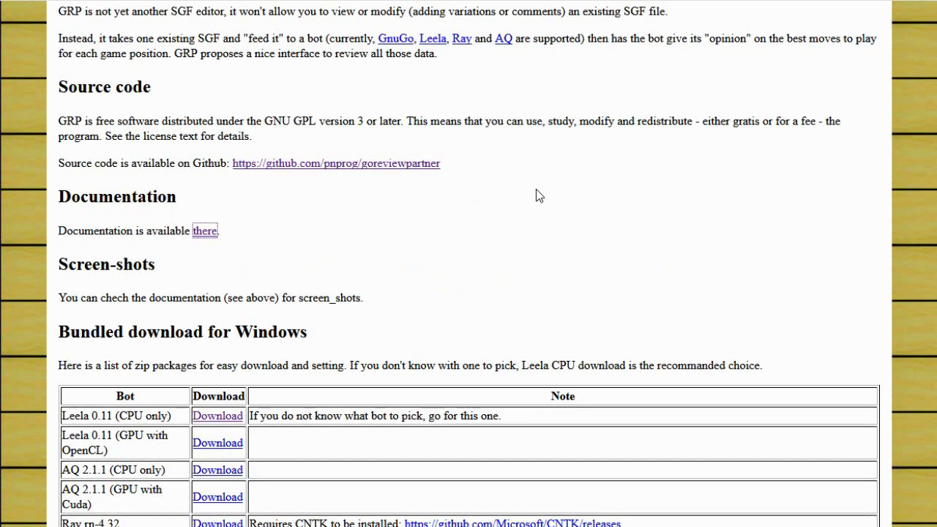
scroll(537, 195, "down", 2)
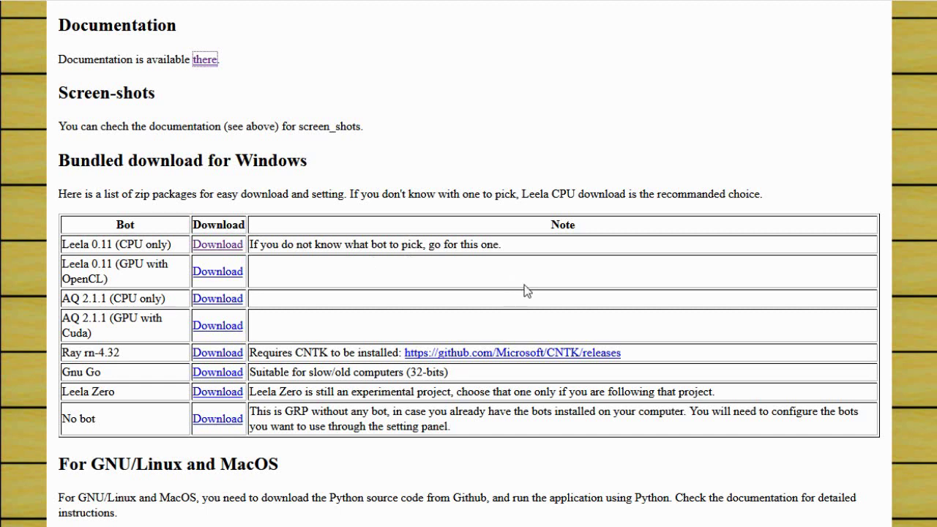
scroll(527, 291, "up", 6)
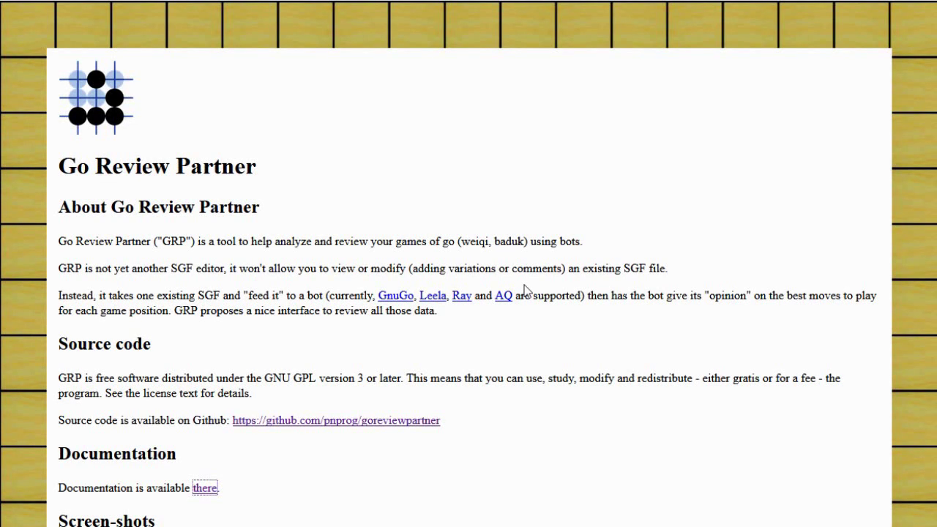
scroll(603, 360, "down", 3)
scroll(604, 359, "down", 1)
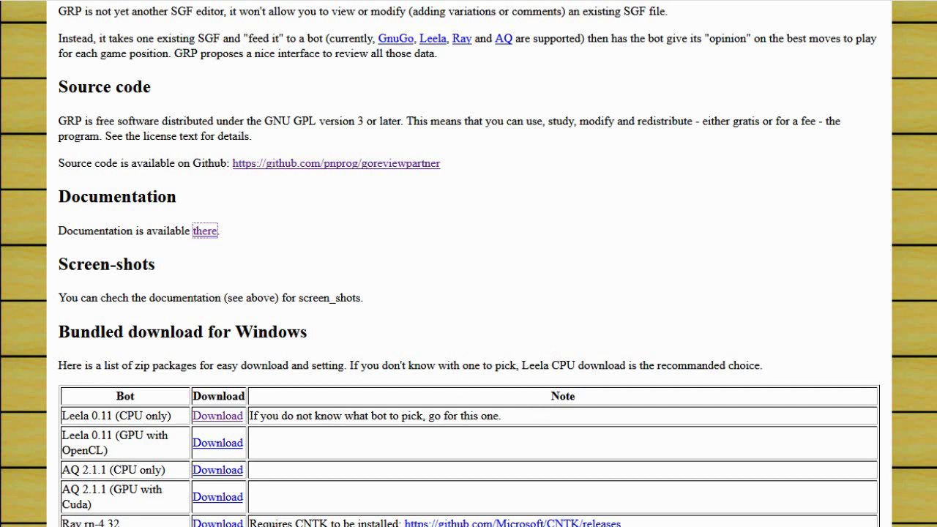
key("alt+Tab")
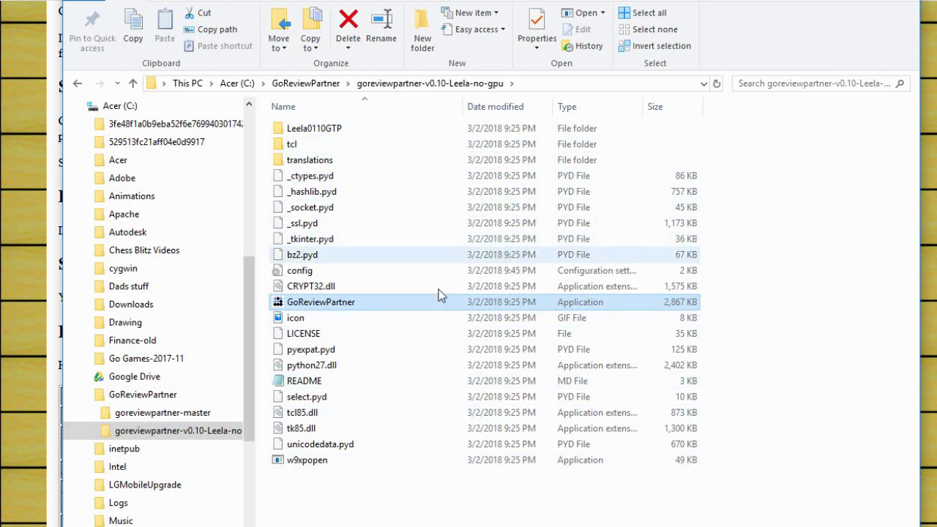
- Launch GoReviewPartner.exe so its main window and config.ini console log appear
double_click(339, 304)
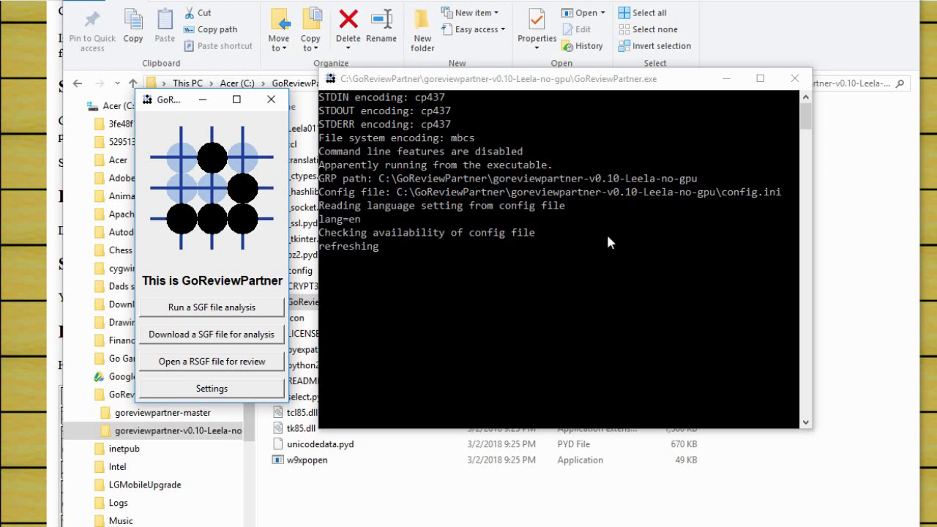
- Close GoReviewPartner and its console, then return to the Go Review Partner homepage in Firefox
left_click(795, 81)
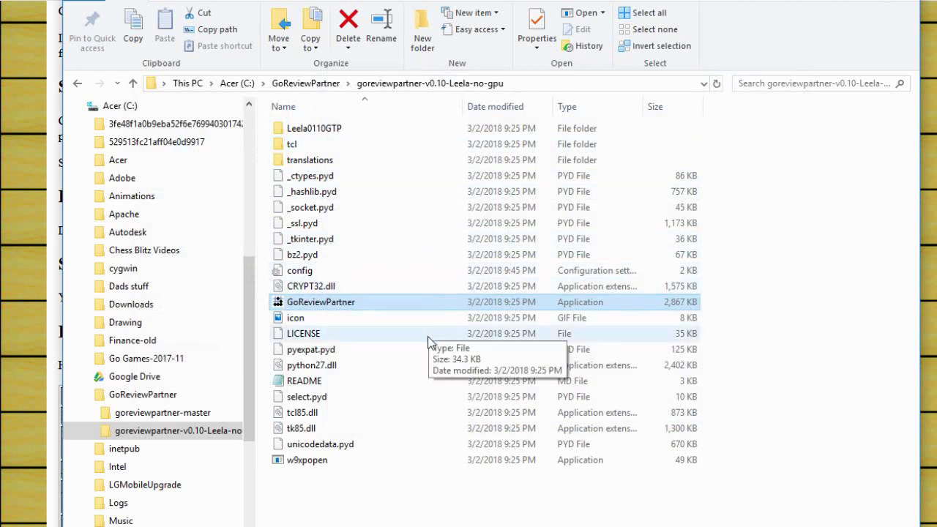
mouse_move(428, 363)
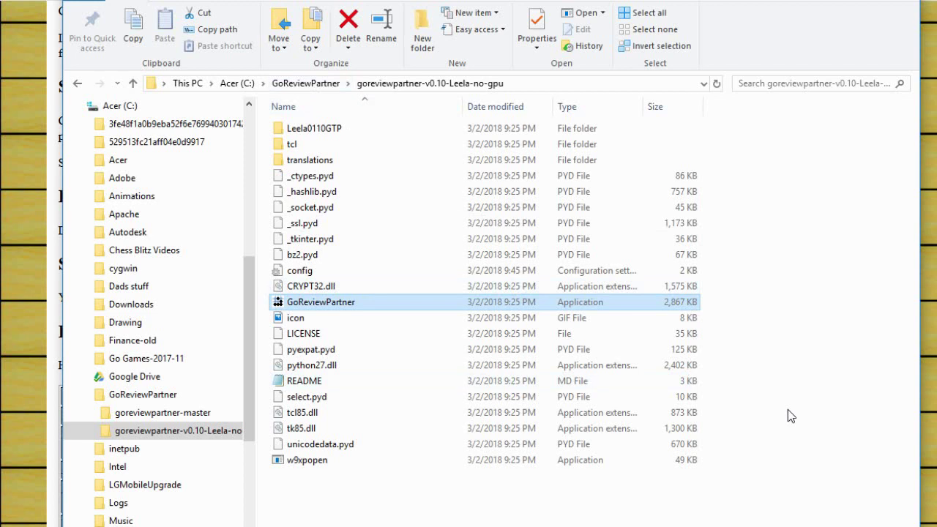
key("alt+Tab")
- Follow the homepage's 'there' link under Documentation to the Go Review Partner documentation page
scroll(614, 249, "up", 3)
scroll(615, 242, "up", 1)
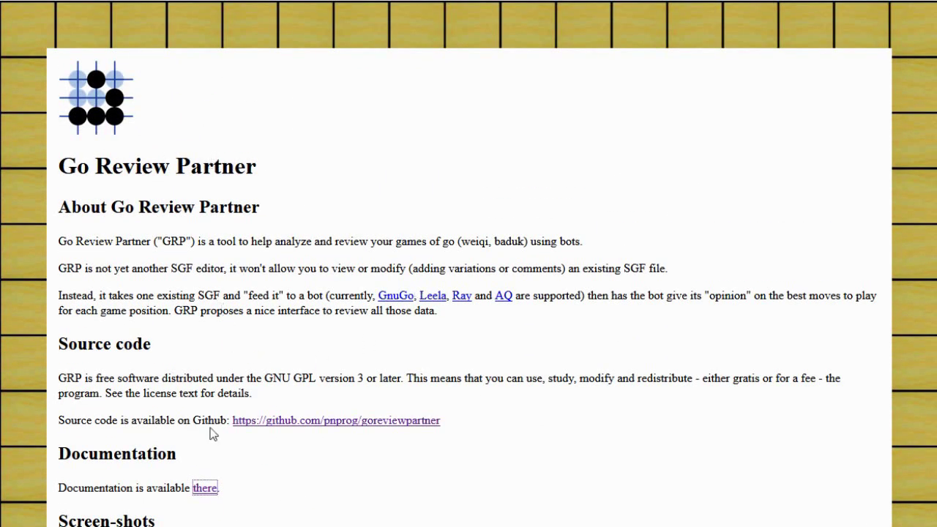
scroll(470, 292, "down", 3)
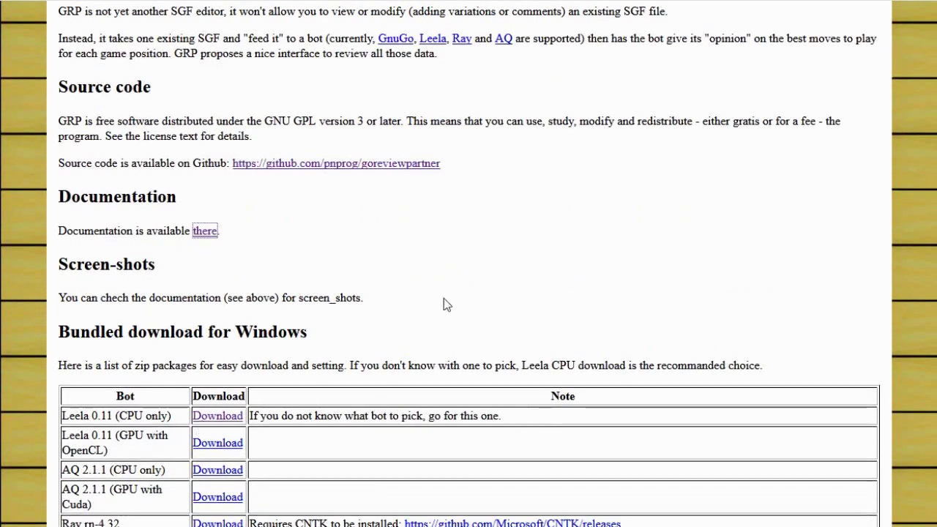
scroll(516, 192, "up", 3)
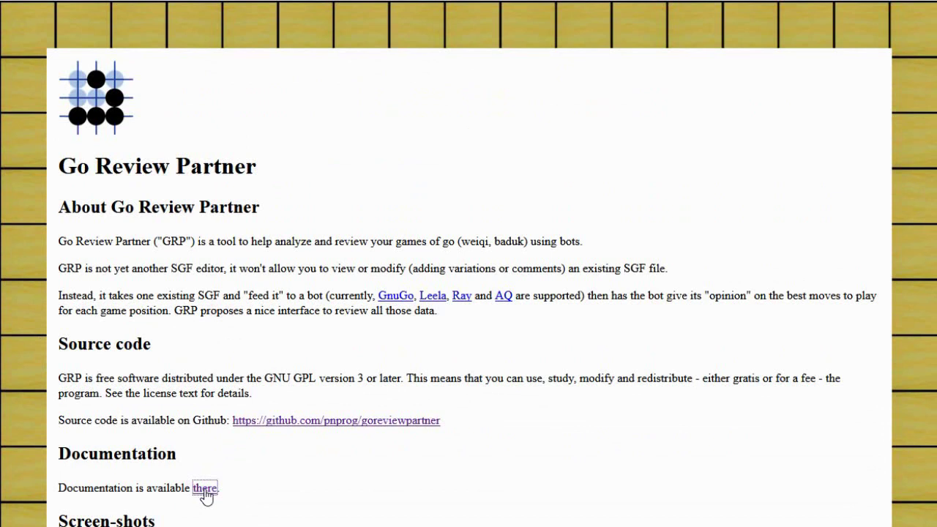
left_click(204, 489)
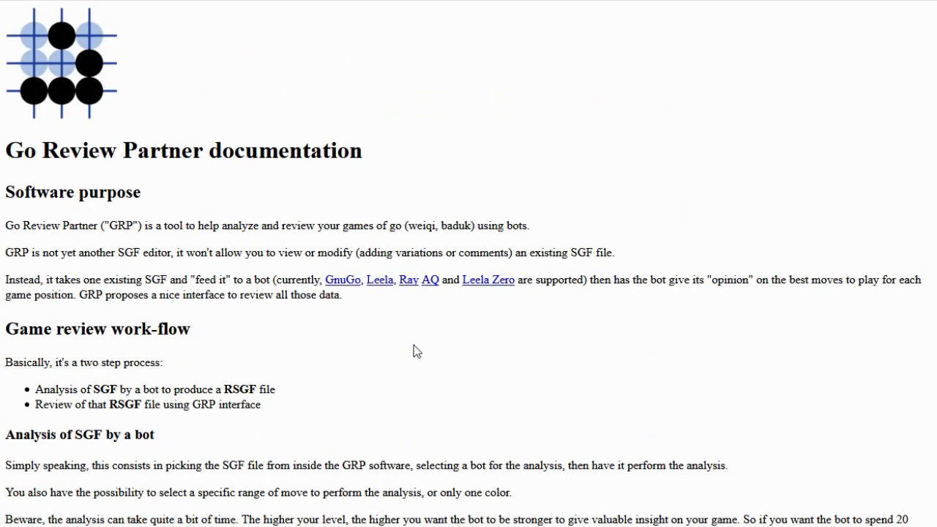
scroll(414, 345, "down", 2)
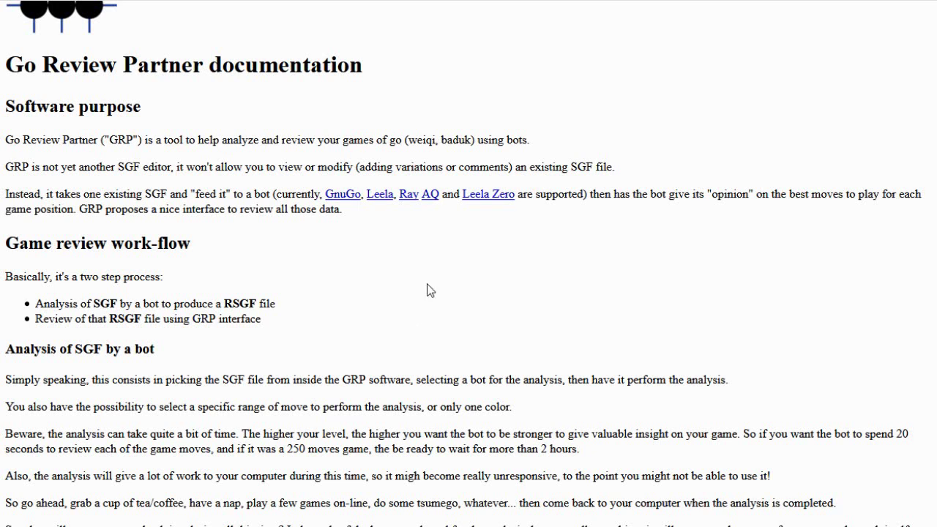
scroll(428, 285, "up", 2)
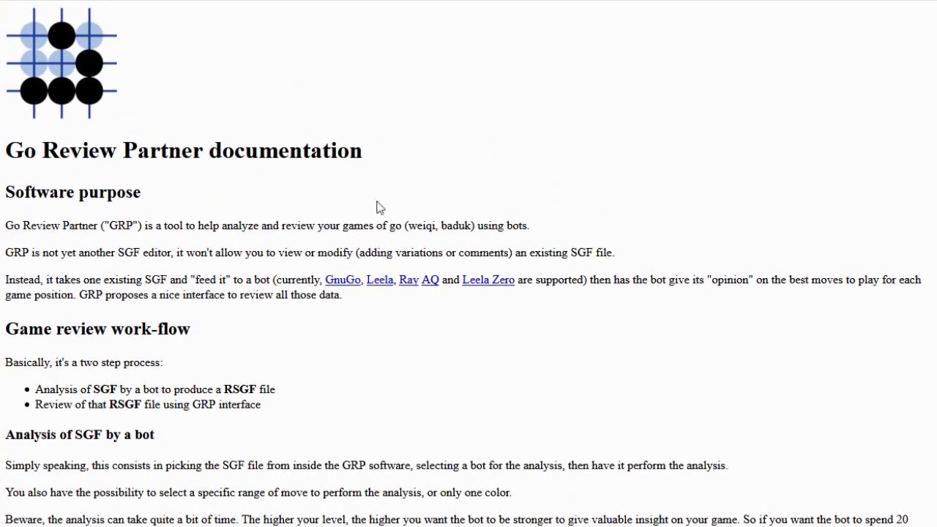
- Open OGS from the Go bookmarks in a new tab and scroll the profile to Game History
left_click(121, 0)
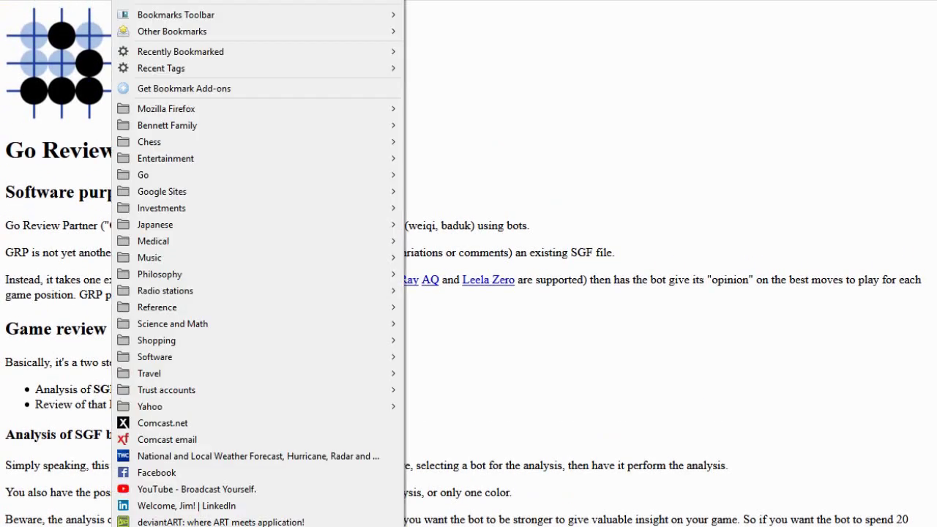
mouse_move(182, 176)
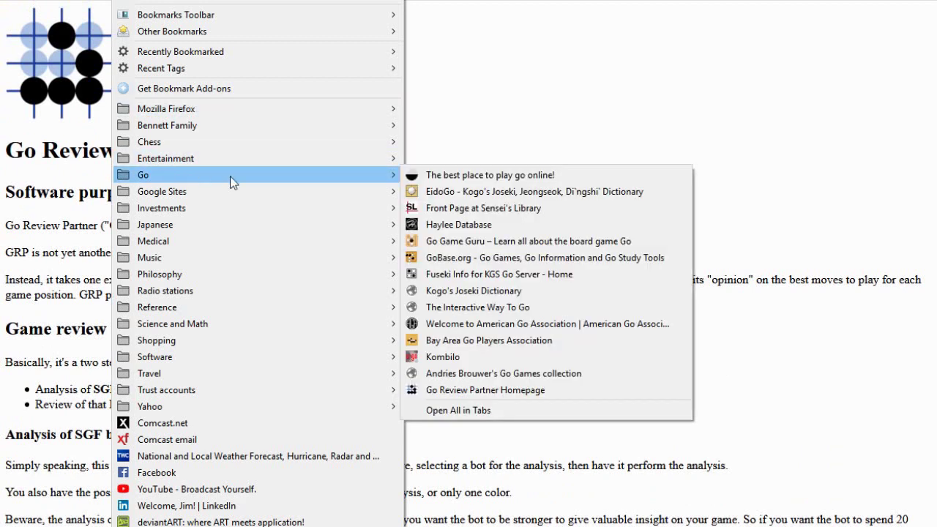
right_click(495, 182)
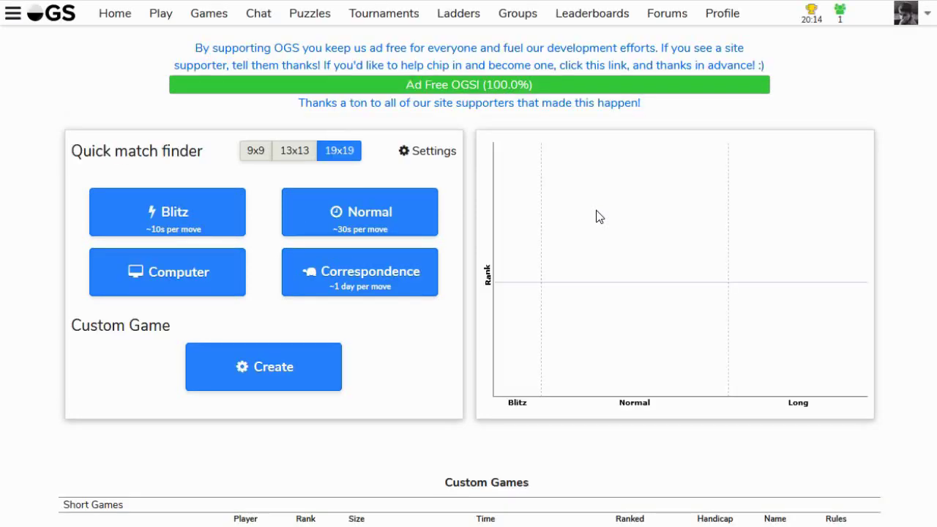
left_click(728, 17)
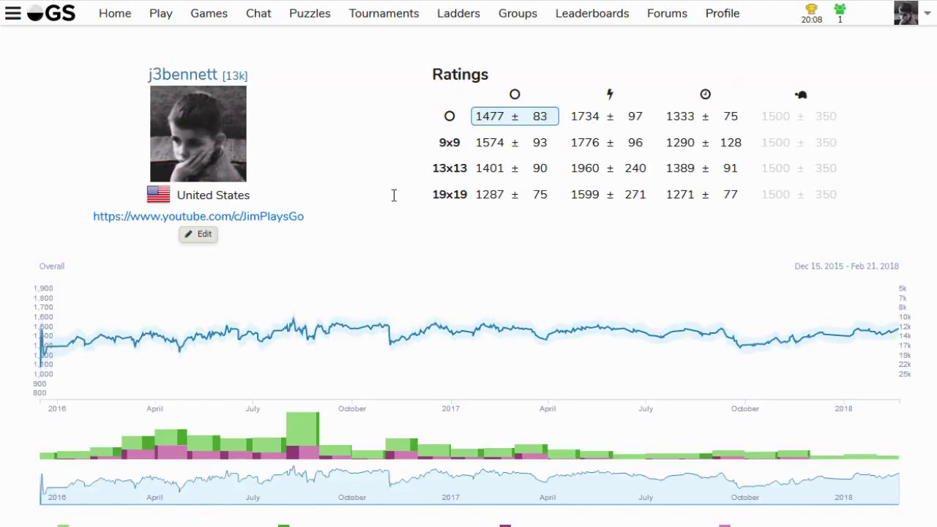
scroll(364, 202, "down", 1)
scroll(362, 193, "down", 5)
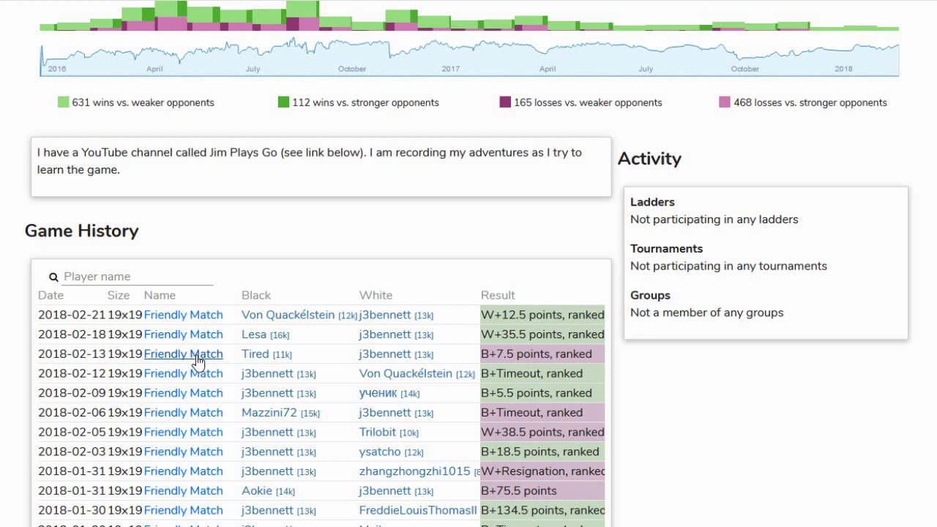
- Open the 2018-02-13 game won by 7.5 points, start its SGF download, then cancel the save dialog
left_click(197, 355)
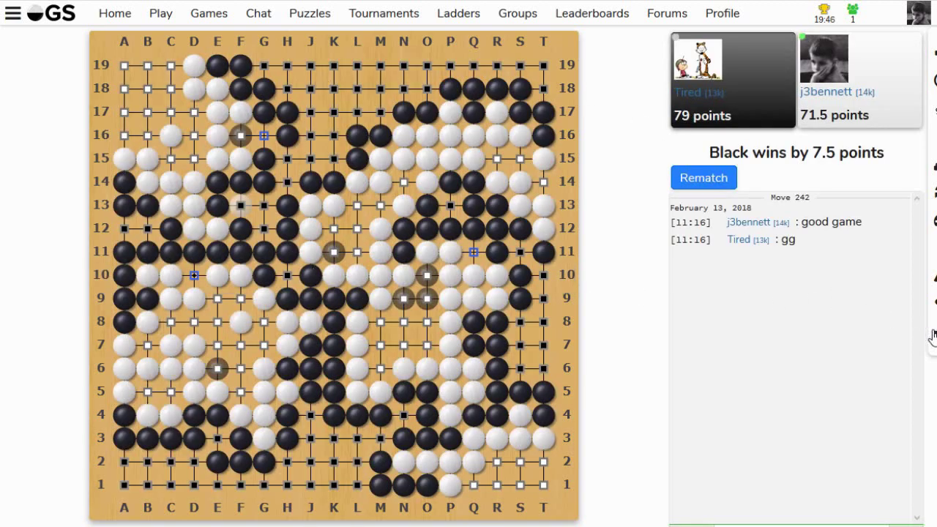
mouse_move(911, 331)
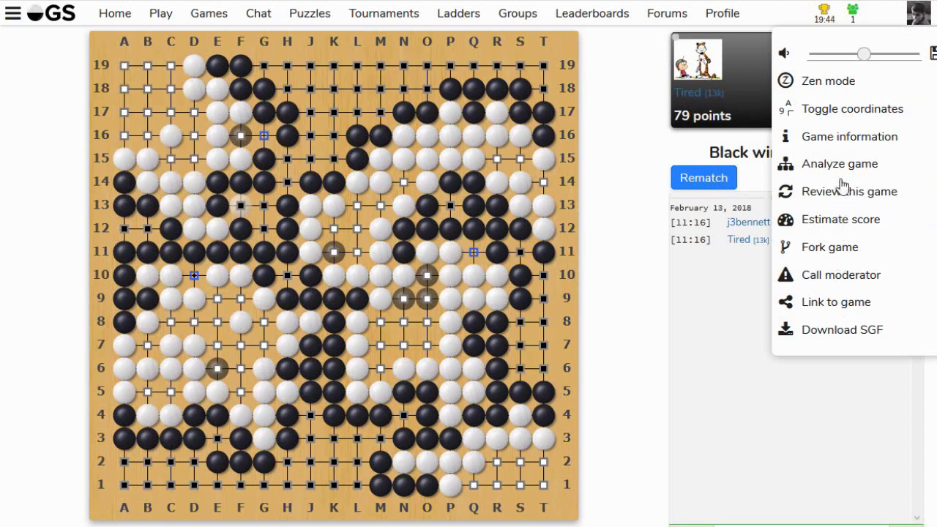
left_click(839, 338)
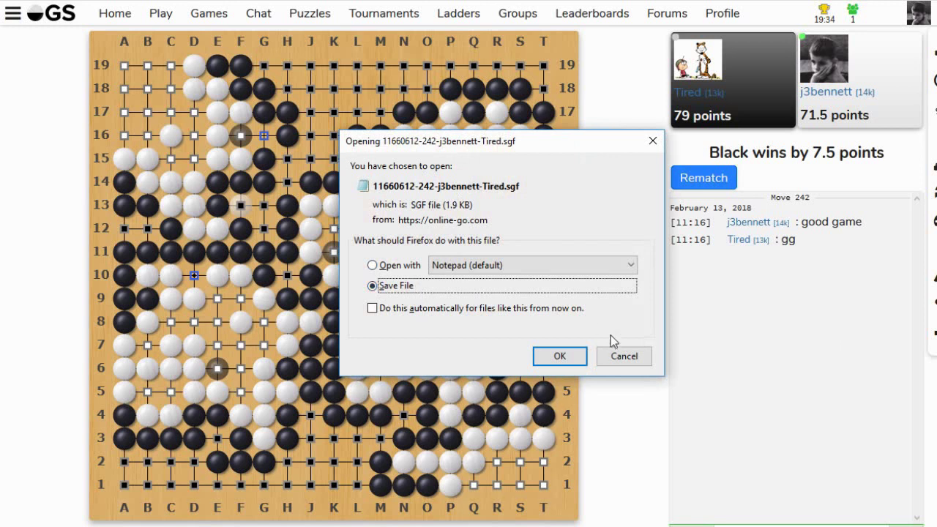
left_click(624, 356)
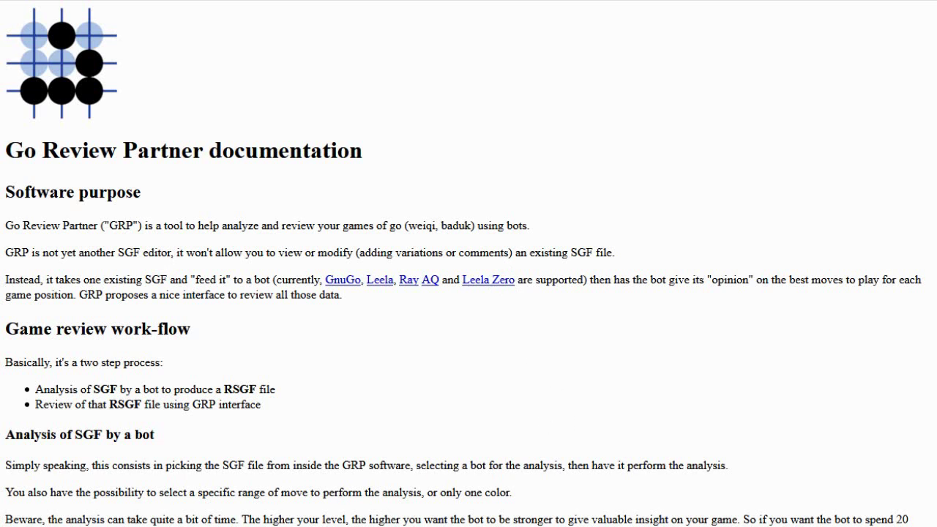
- Relaunch GoReviewPartner.exe from the install folder and drag its console window to the right
key("alt+Tab")
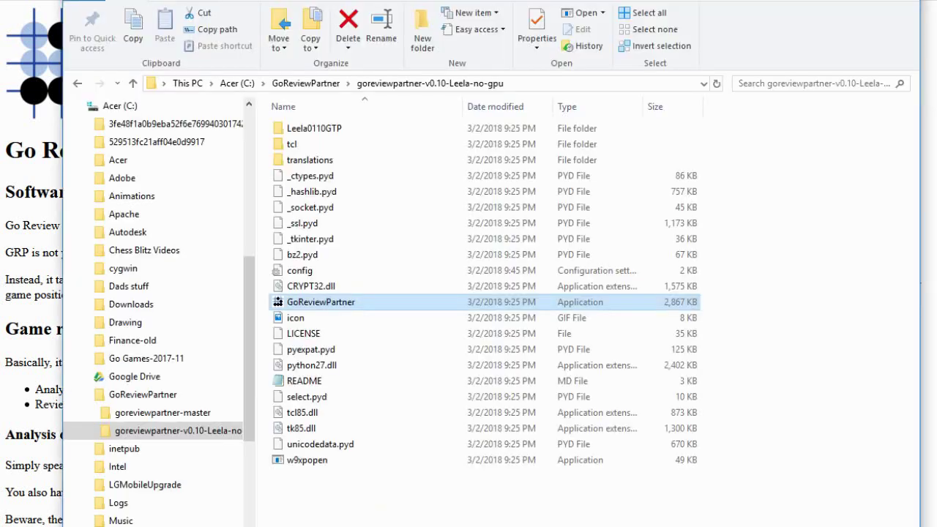
double_click(322, 306)
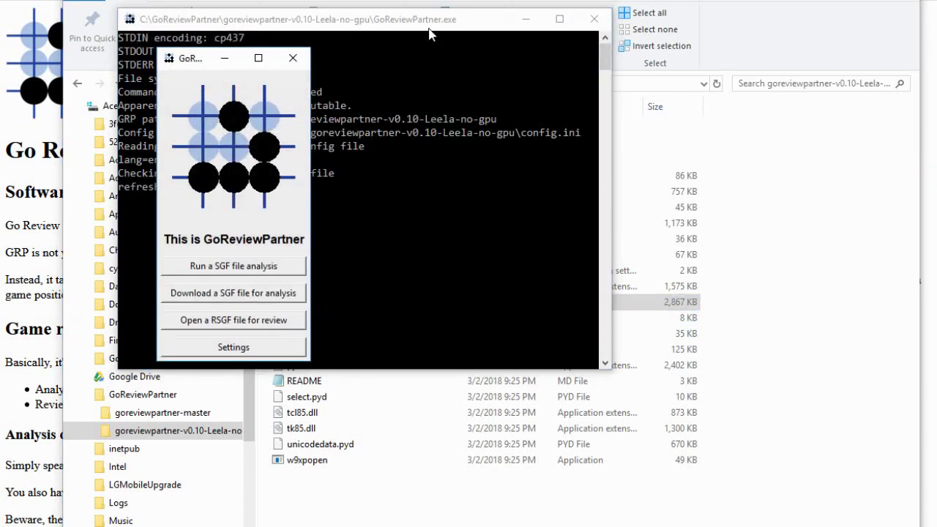
left_click_drag(437, 23, 659, 34)
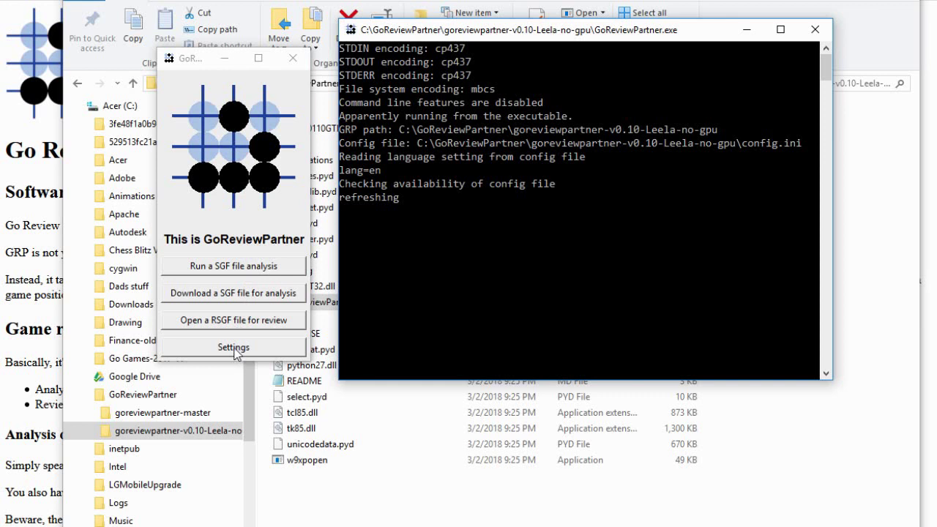
- Open Settings, view the GnuGo engine parameters, and return to the general Go Review Partner tab
left_click(235, 349)
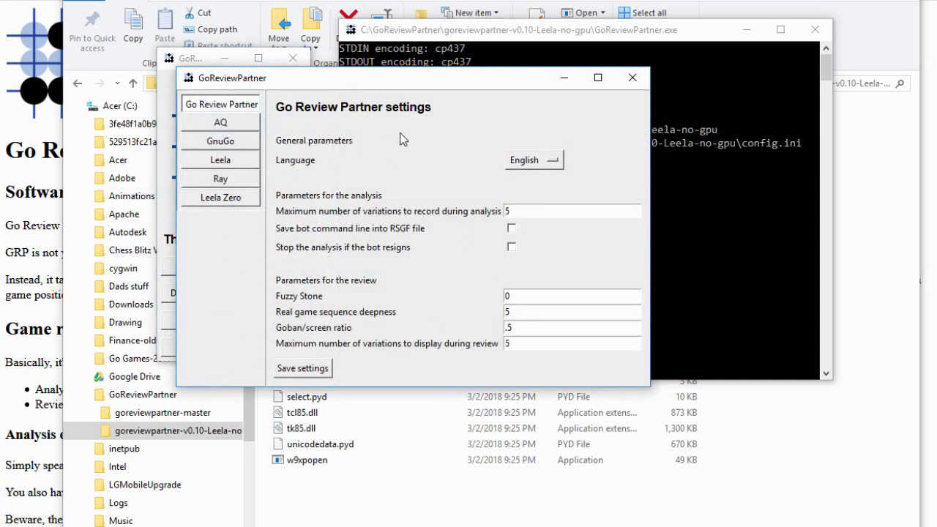
left_click(222, 142)
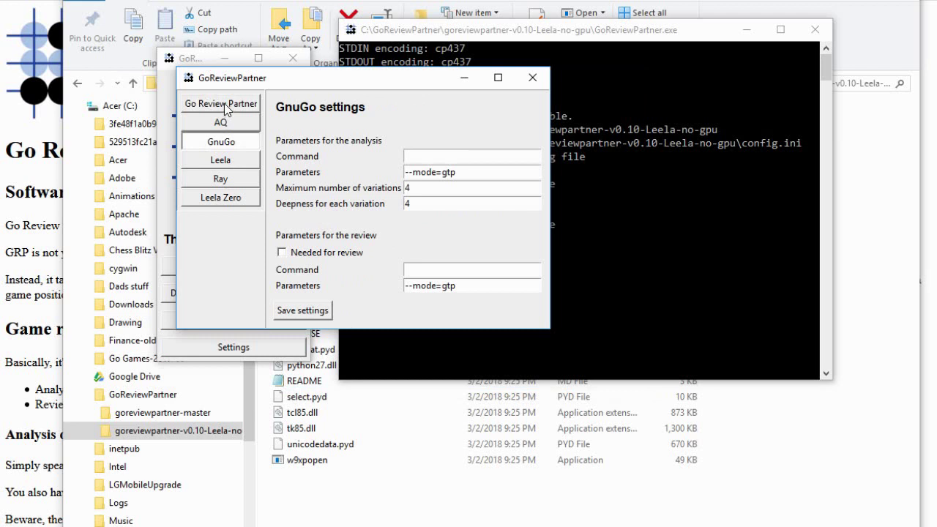
left_click(225, 106)
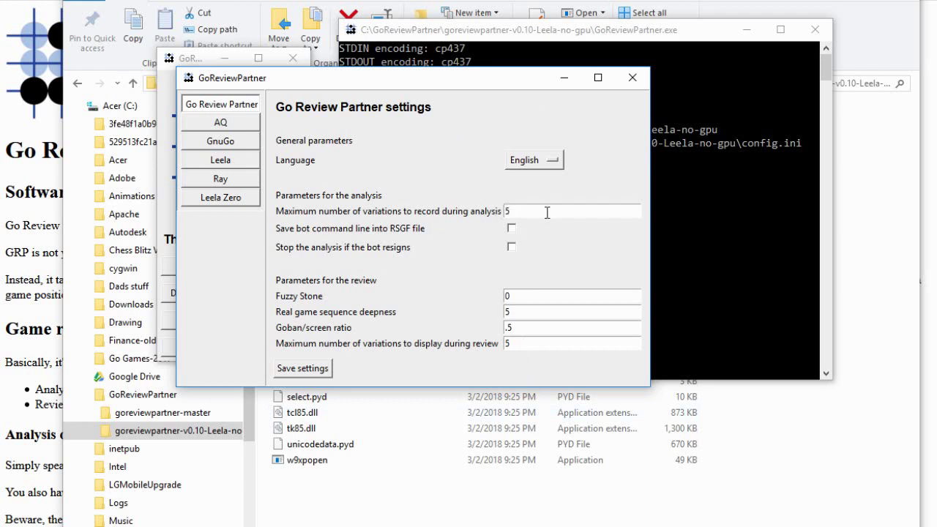
- Review Leela's 10-second analysis and 3-second review times, then close the settings window
left_click(227, 167)
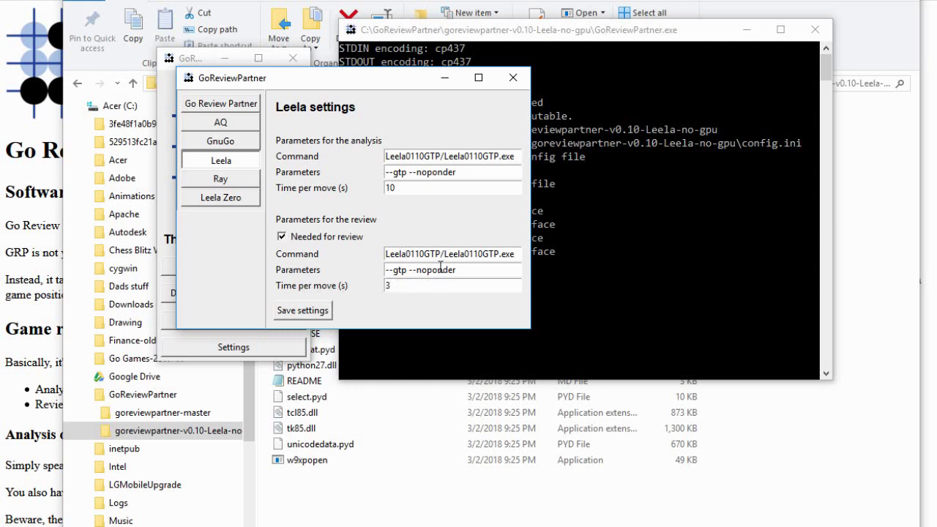
left_click(513, 79)
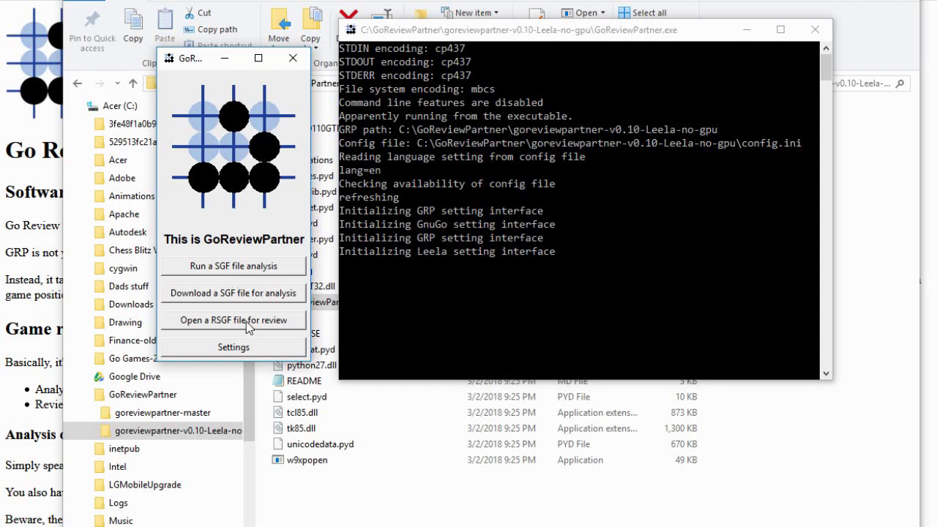
left_click(248, 327)
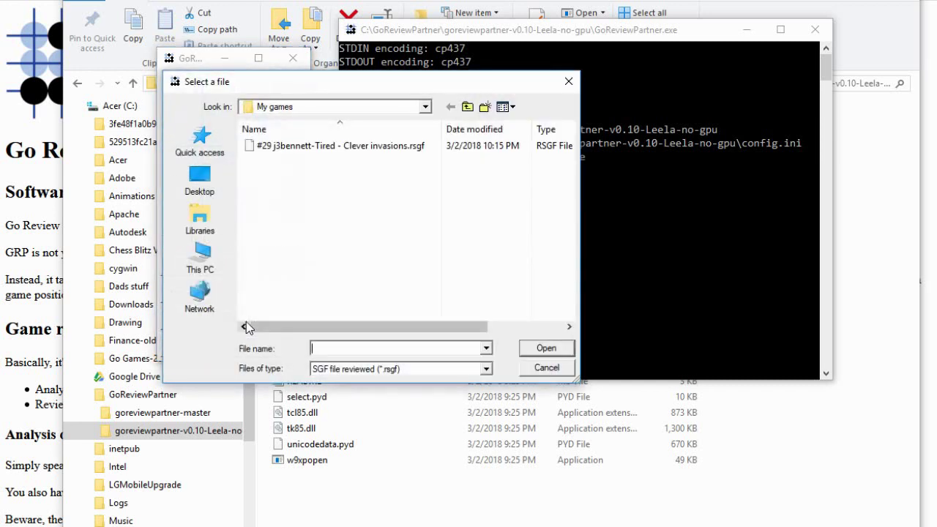
left_click_drag(366, 83, 528, 109)
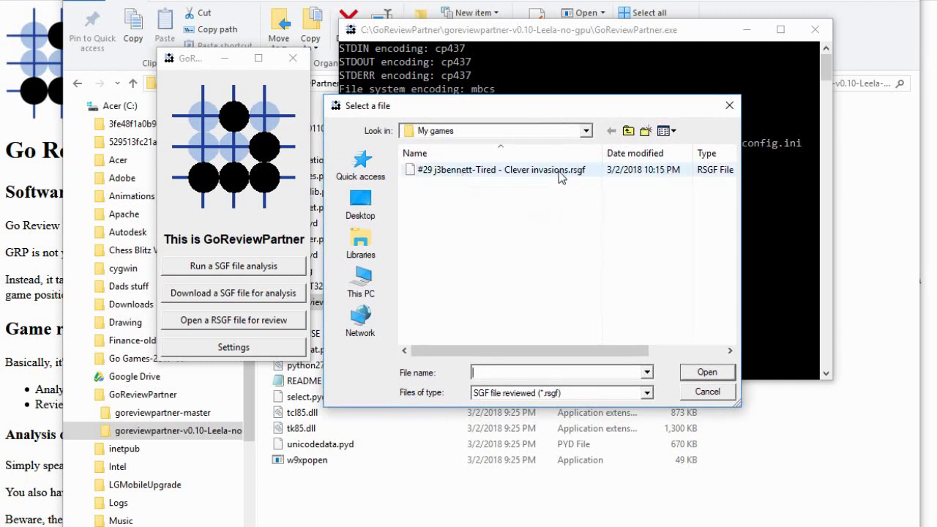
left_click(483, 171)
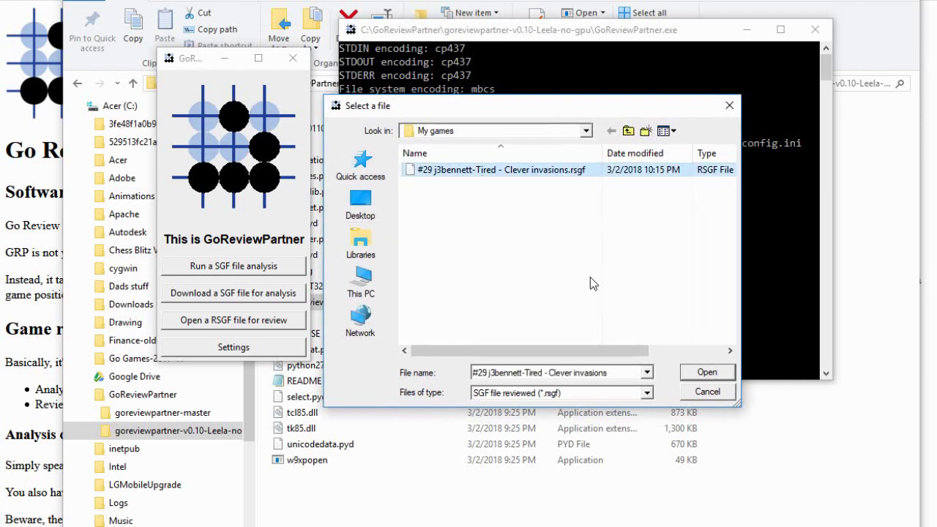
left_click(706, 373)
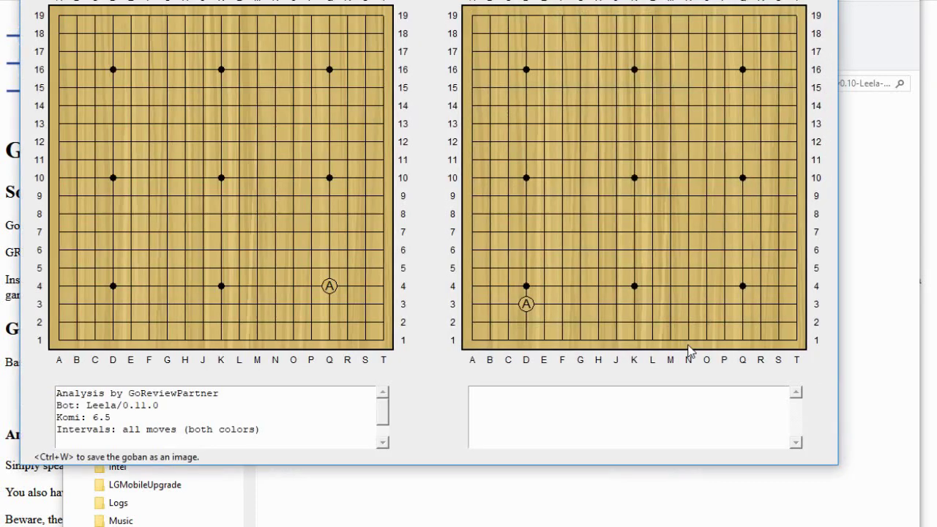
- Drag the review window up so its top edge and move controls are fully visible
left_click_drag(547, 0, 591, 2)
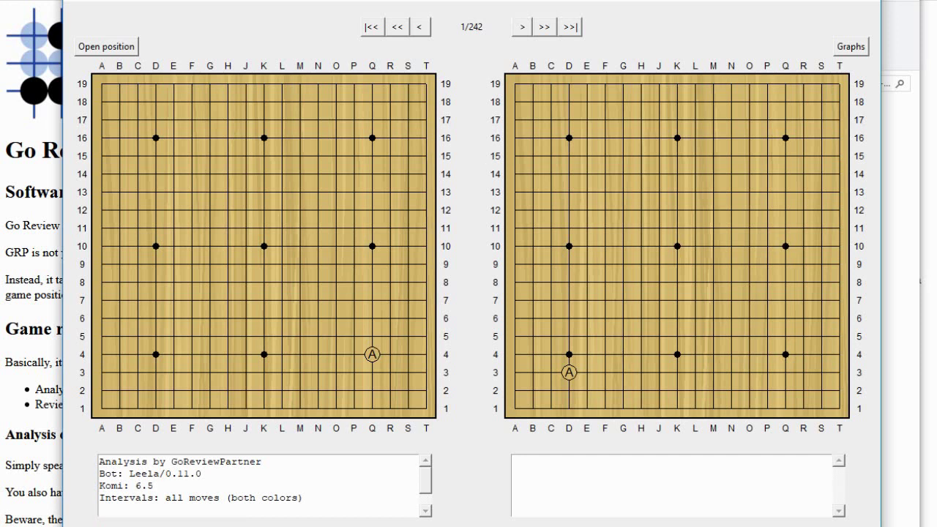
left_click_drag(490, 1, 490, 0)
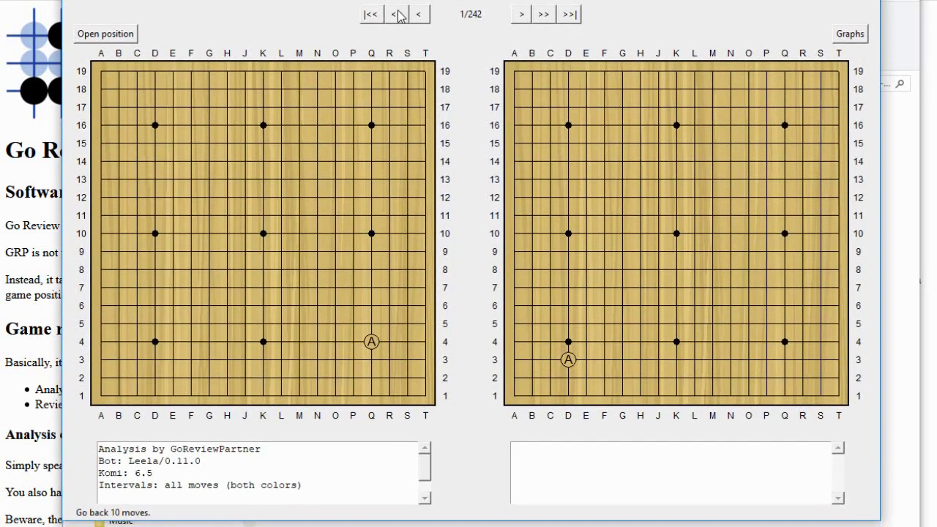
- Step forward to move 9, then back to move 8, where white's R17 shows 48.39%/51.61%
left_click(522, 16)
left_click(522, 17)
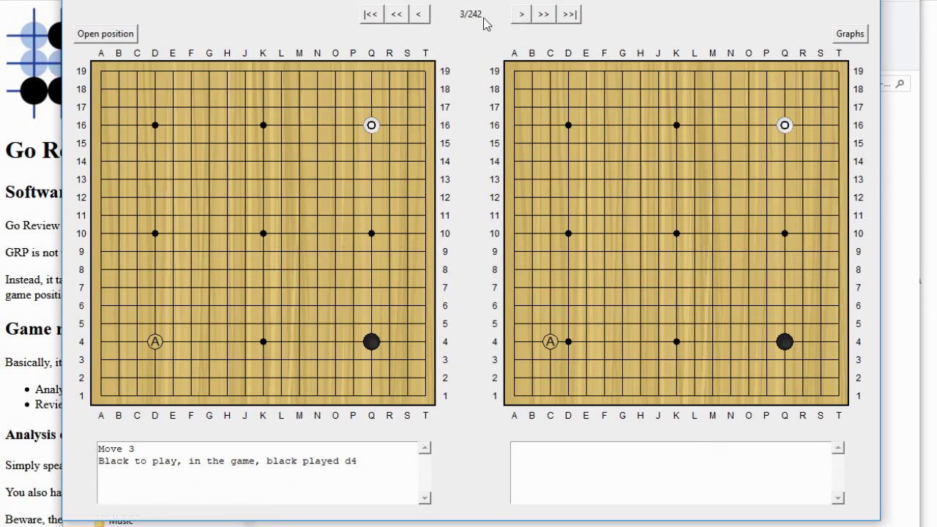
left_click(523, 17)
left_click(523, 19)
left_click(523, 16)
left_click(522, 16)
left_click(522, 16)
left_click(523, 16)
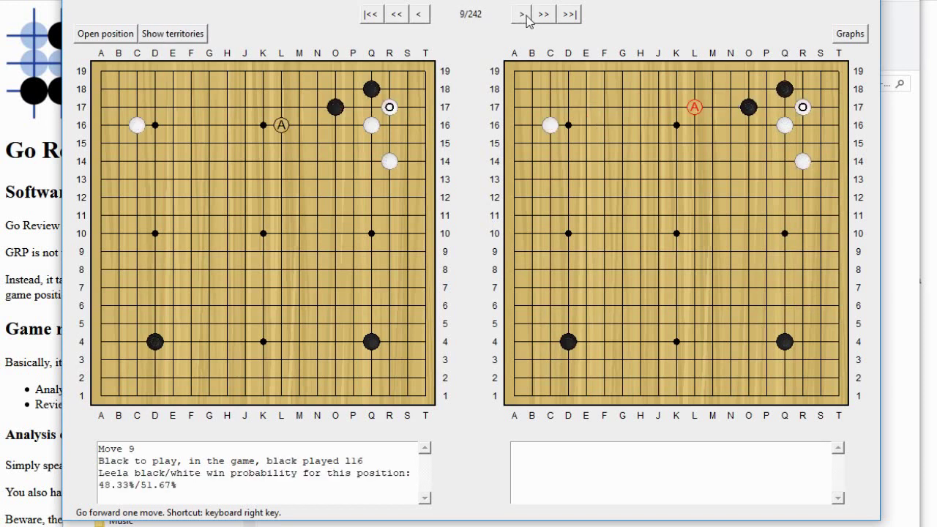
left_click(420, 18)
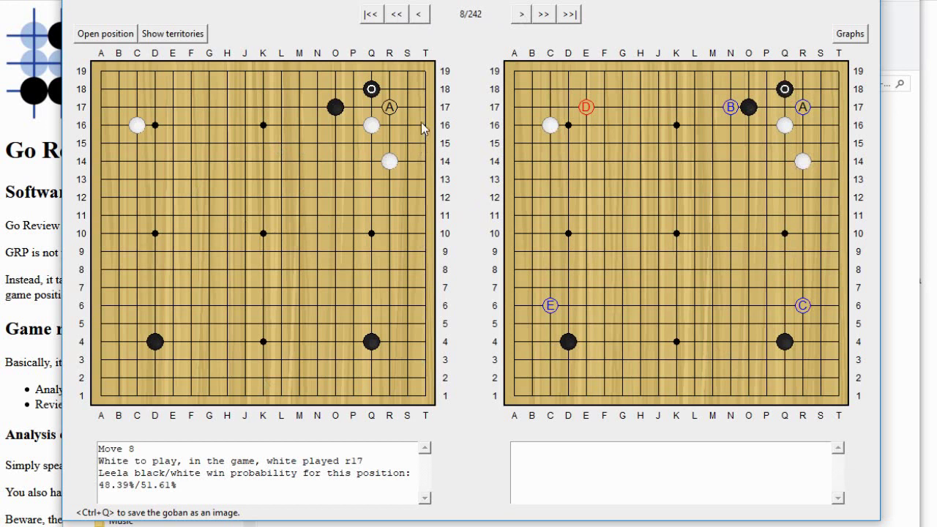
mouse_move(389, 108)
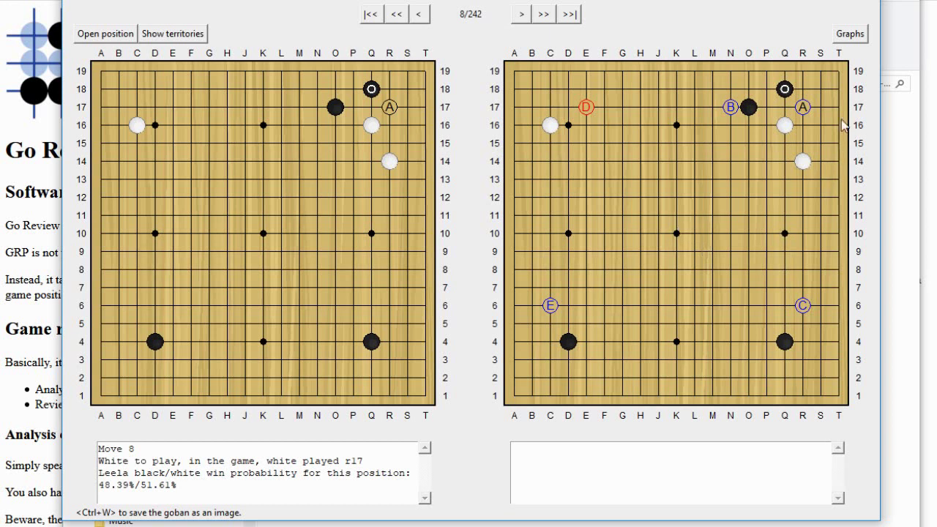
mouse_move(803, 108)
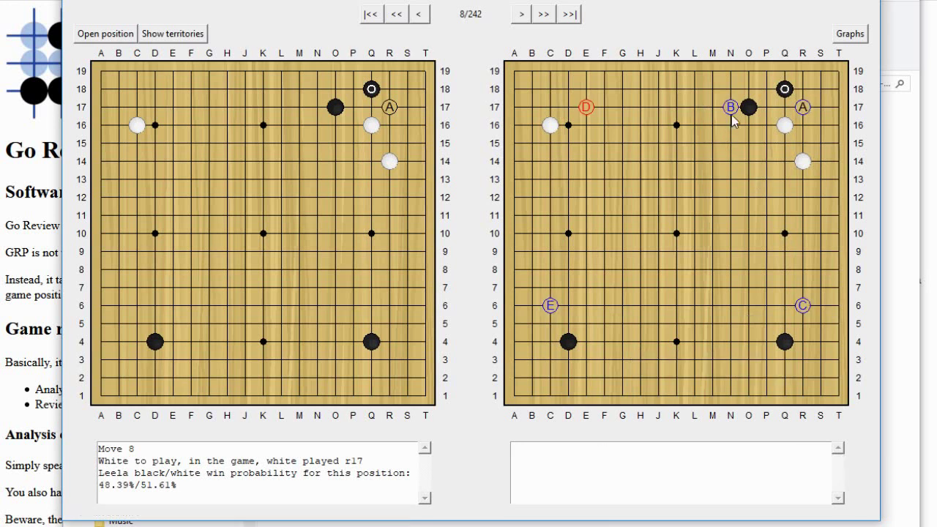
mouse_move(732, 110)
mouse_move(800, 309)
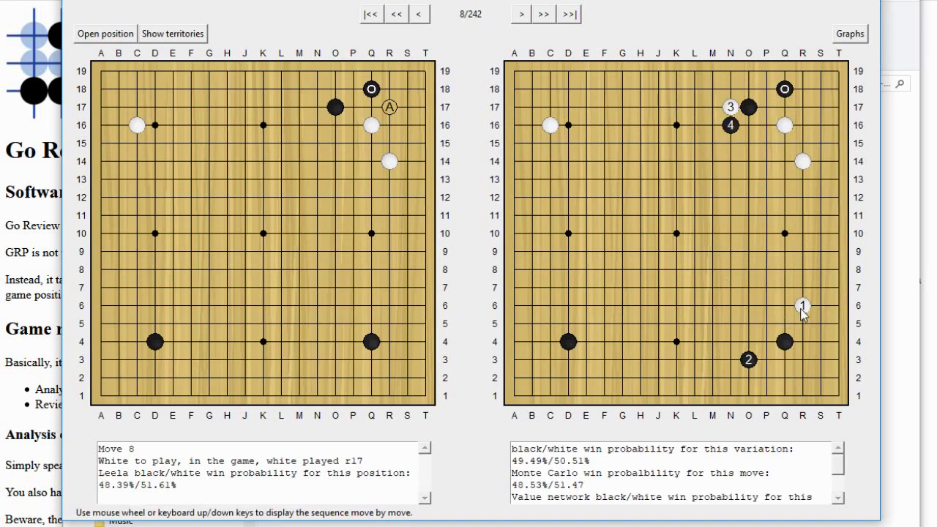
mouse_move(585, 108)
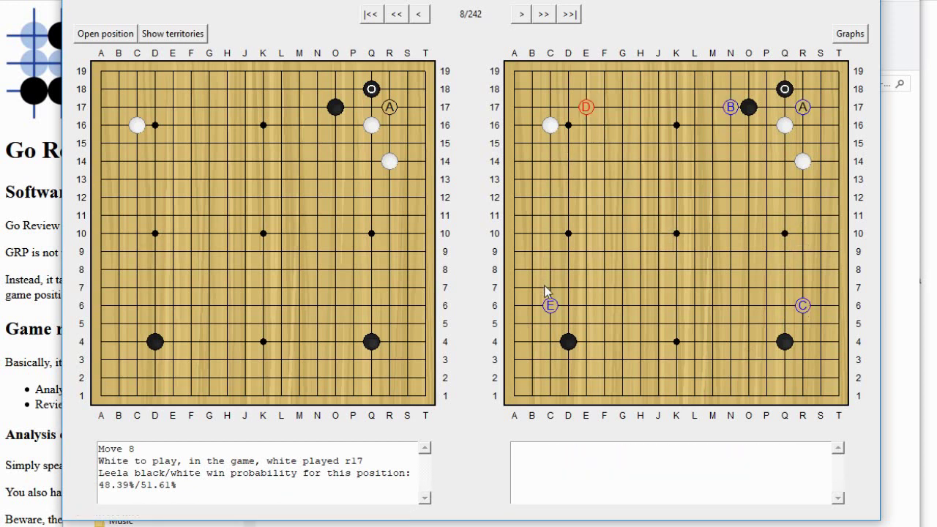
mouse_move(549, 306)
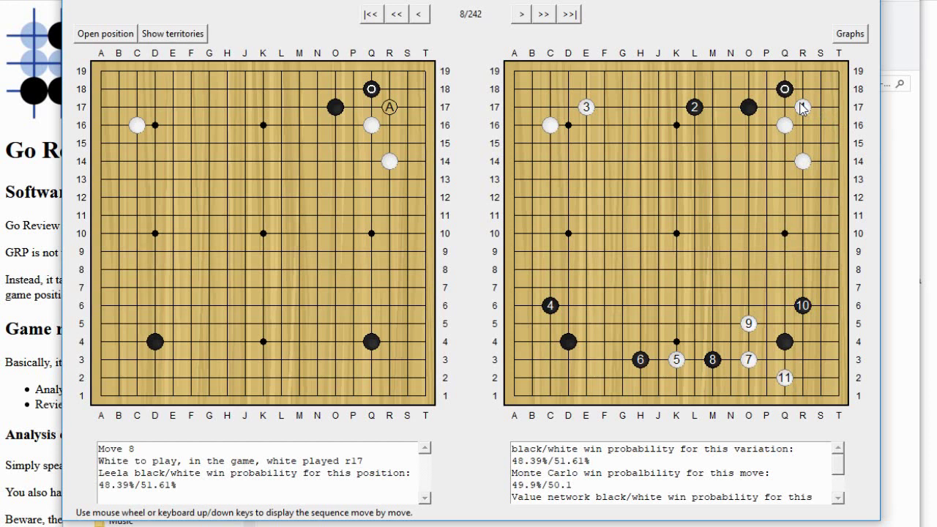
mouse_move(389, 108)
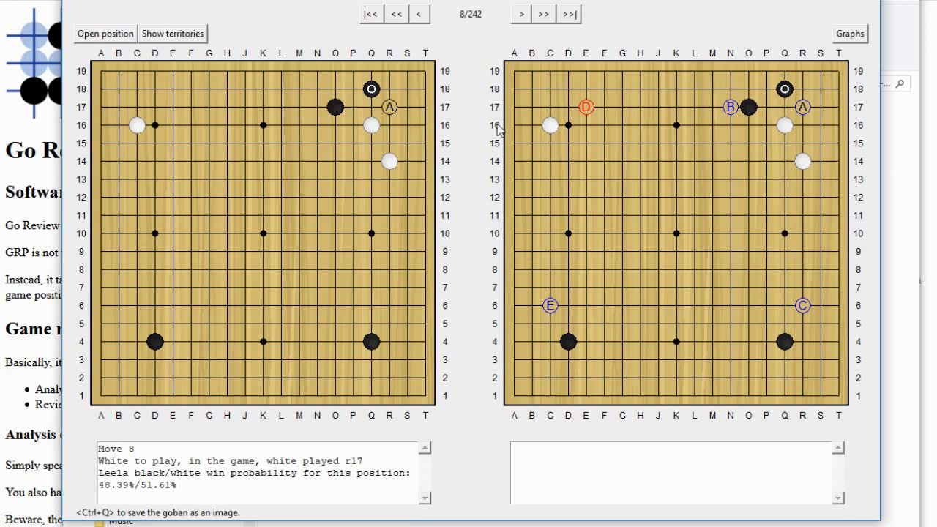
- Jump ahead twenty moves to move 28, then step back one at a time to move 20
left_click(545, 14)
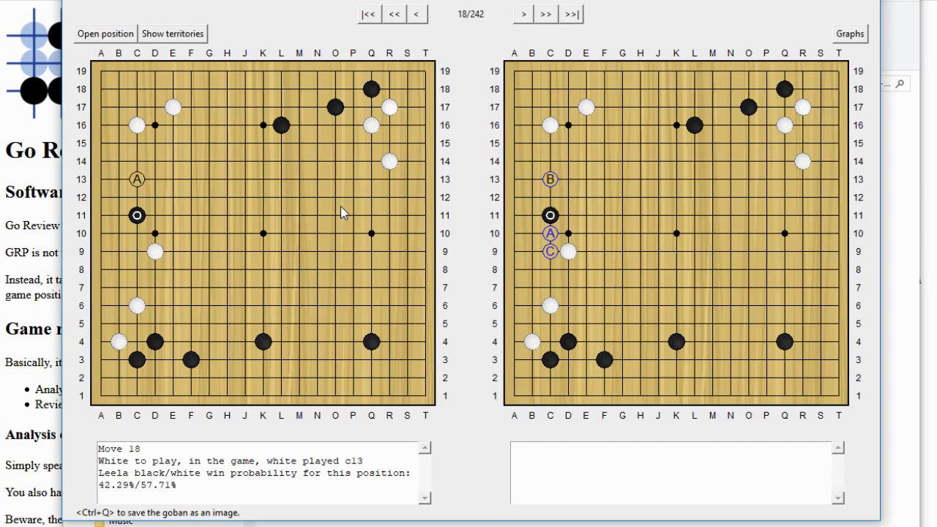
left_click(547, 14)
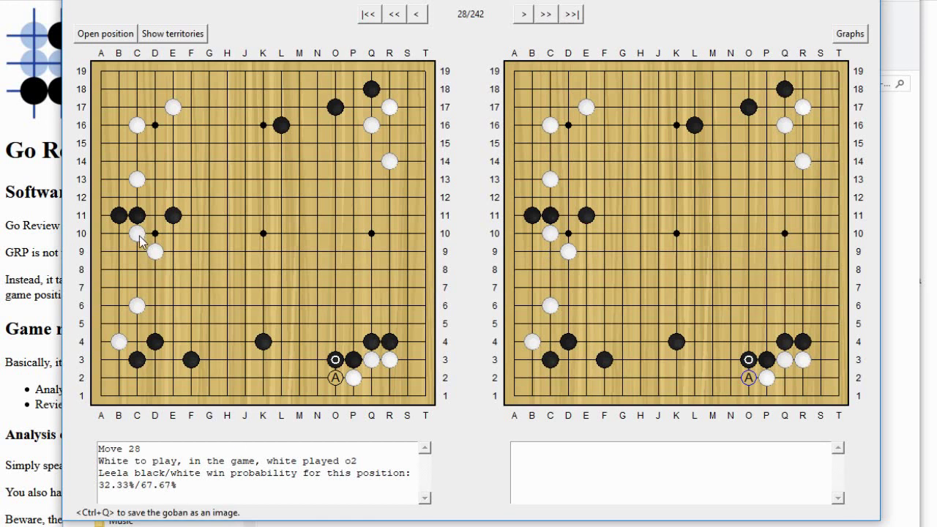
left_click(417, 15)
left_click(417, 15)
left_click(417, 14)
left_click(416, 15)
left_click(416, 14)
left_click(417, 14)
left_click(416, 15)
left_click(418, 16)
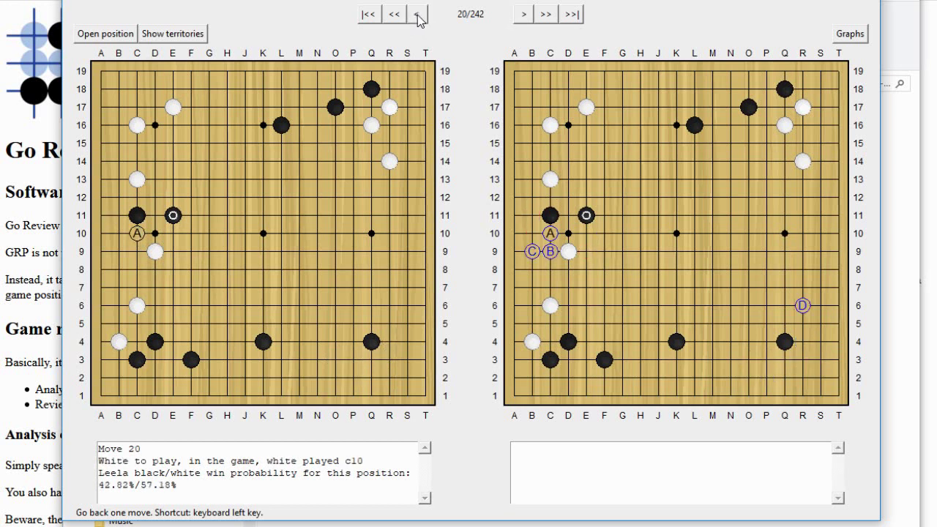
- Settle on move 22 (white R3, 38.08%/61.92%) and inspect Leela's candidate moves A–C
left_click(521, 16)
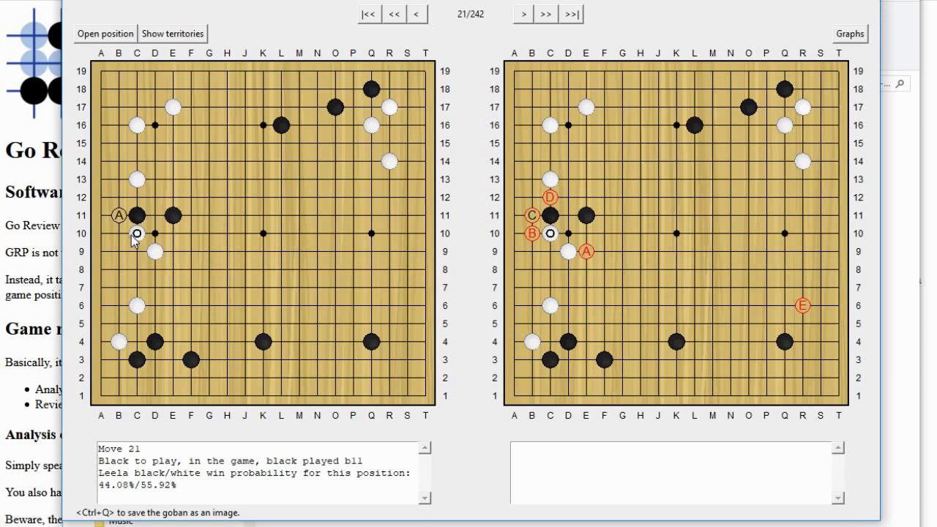
left_click(526, 16)
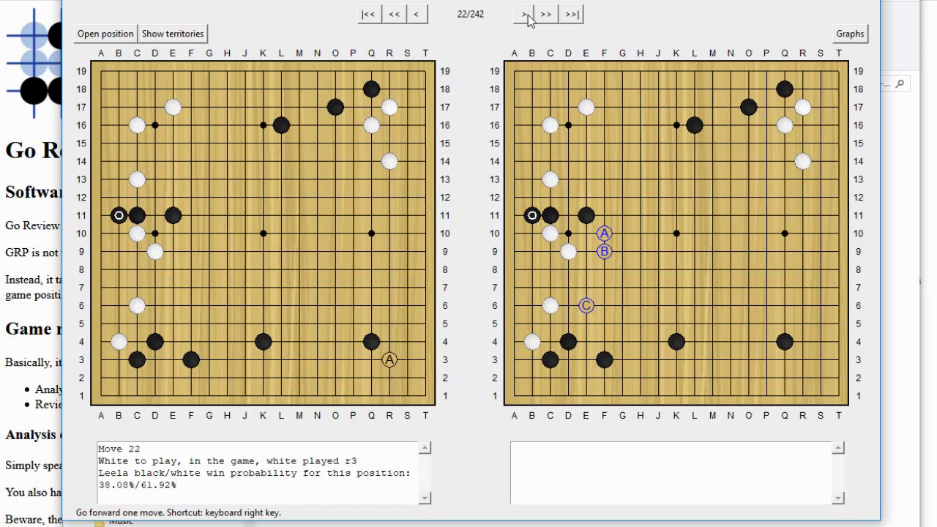
left_click(526, 16)
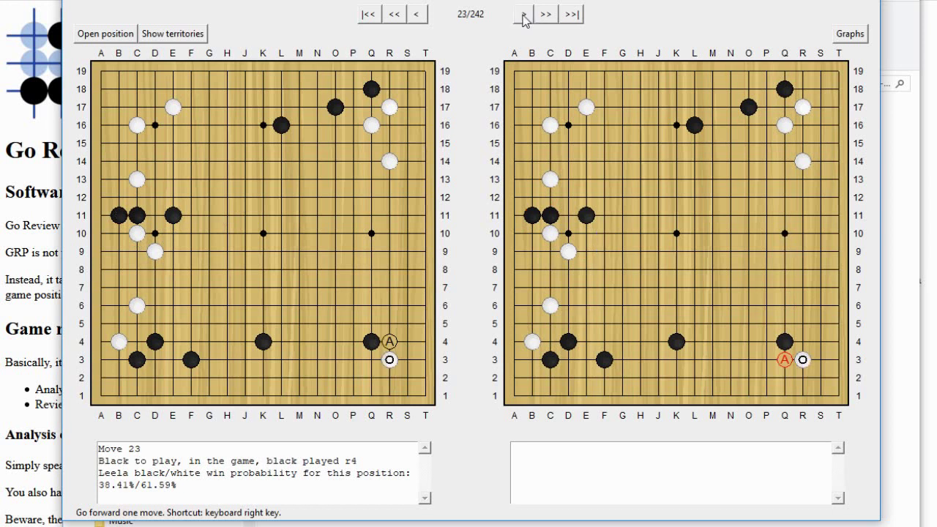
left_click(417, 14)
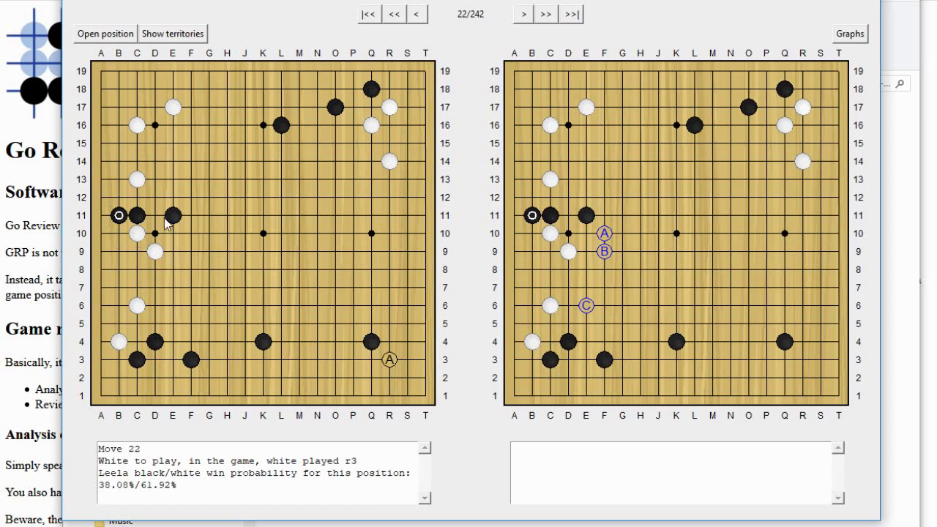
mouse_move(392, 368)
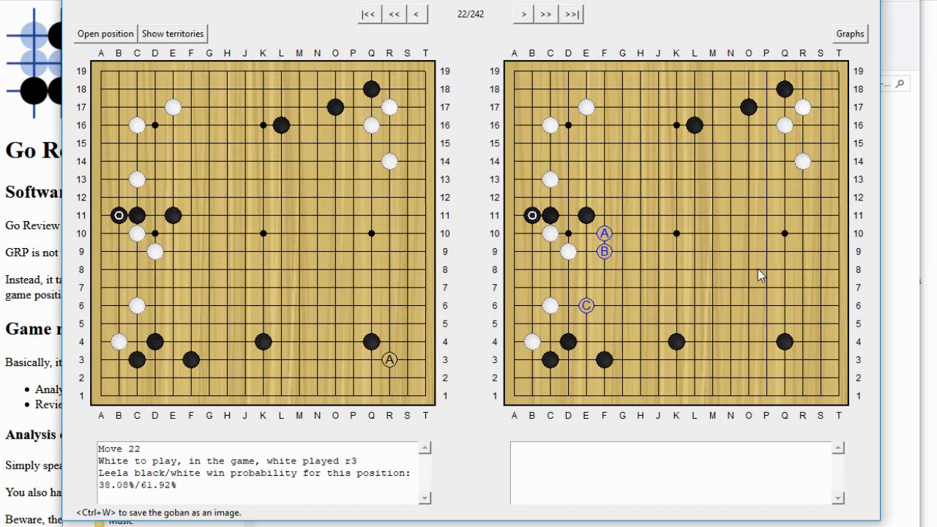
mouse_move(605, 237)
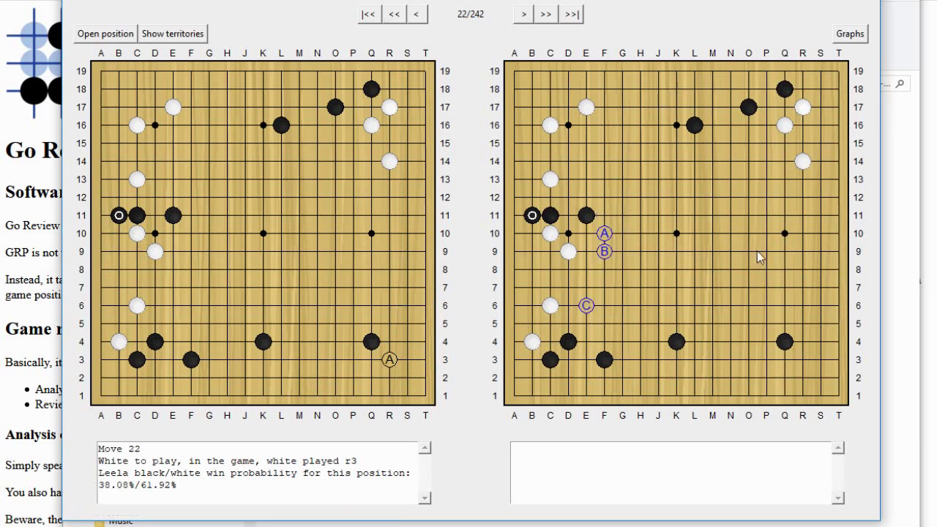
mouse_move(603, 253)
mouse_move(586, 307)
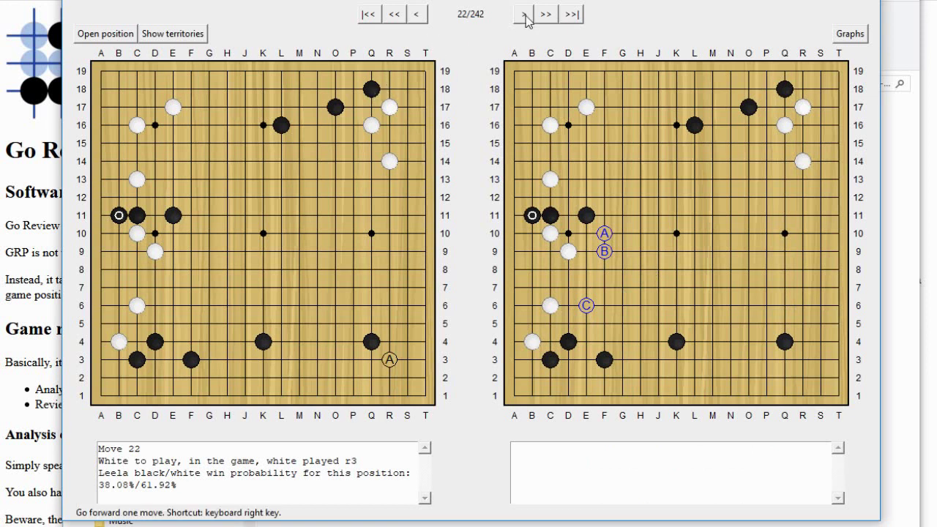
- Step back one move, then forward two to reach move 23 (black R4, 38.41%/61.59%)
left_click(418, 16)
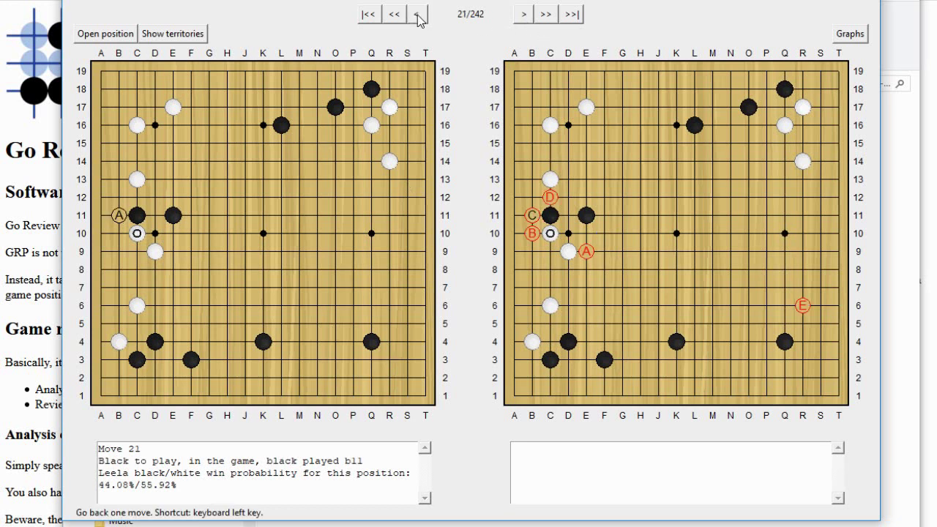
left_click(523, 15)
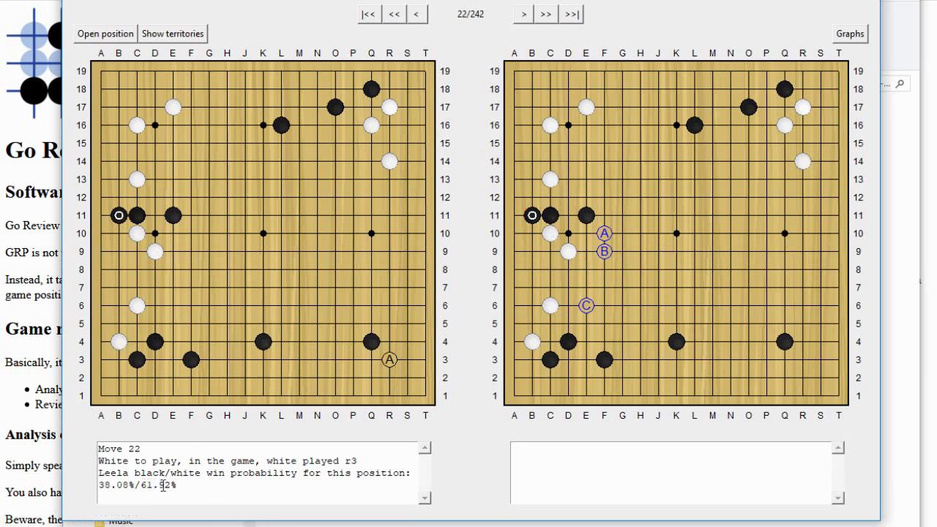
left_click(527, 15)
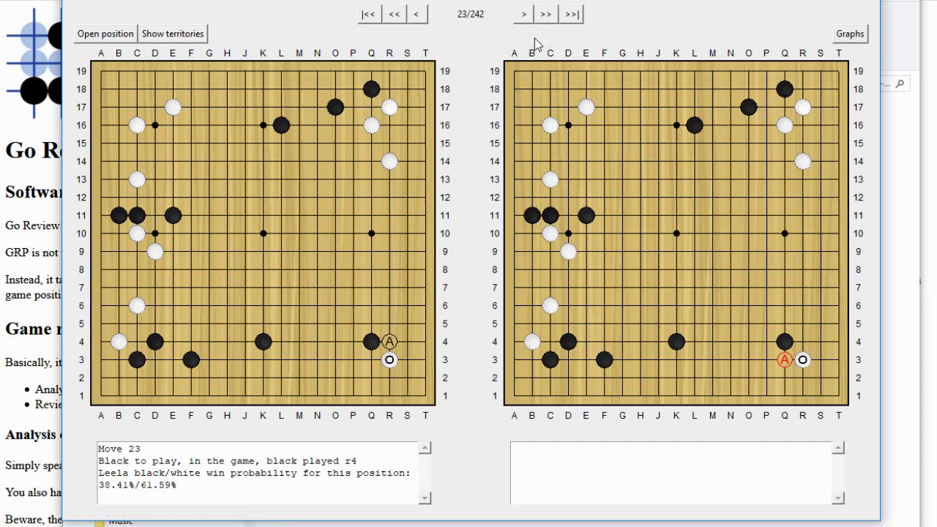
- Advance to move 26, then jump ten moves at a time to move 96 (white b6, 70.12%/29.88%)
left_click(525, 14)
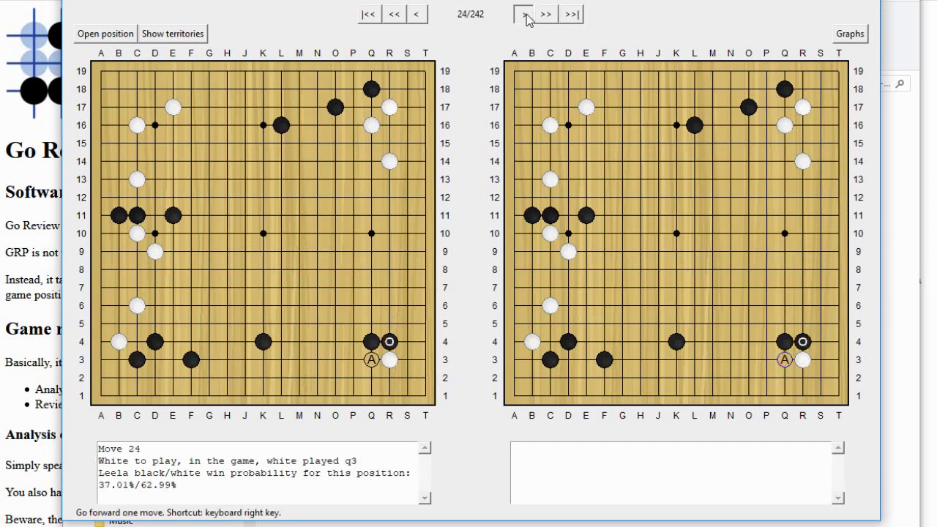
left_click(526, 16)
left_click(525, 16)
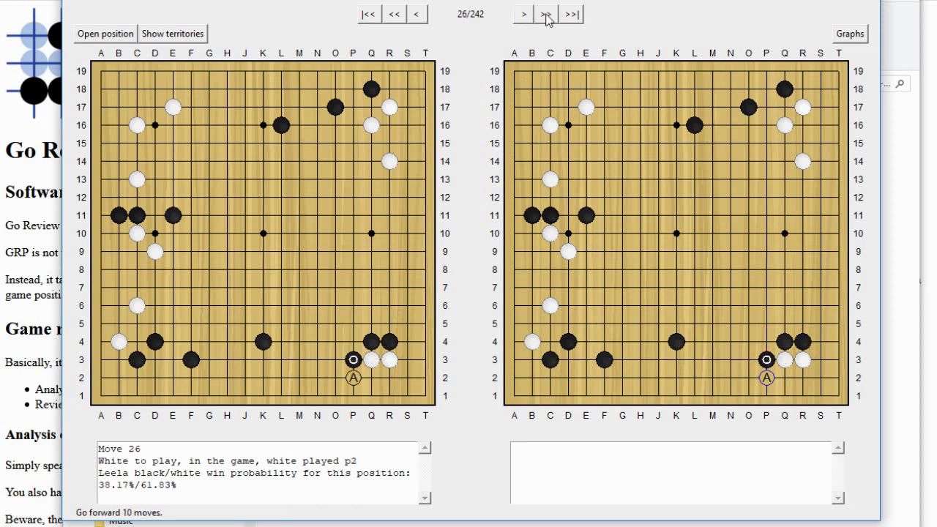
left_click(547, 15)
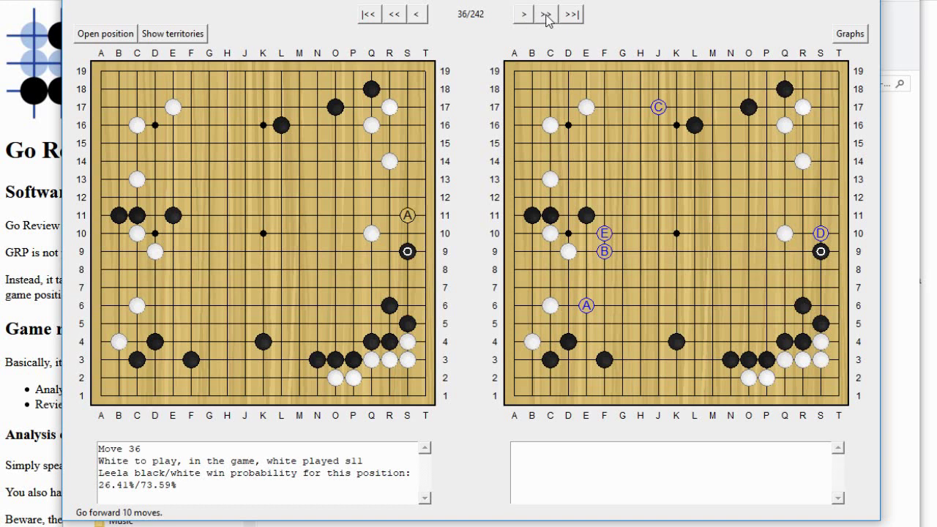
left_click(547, 15)
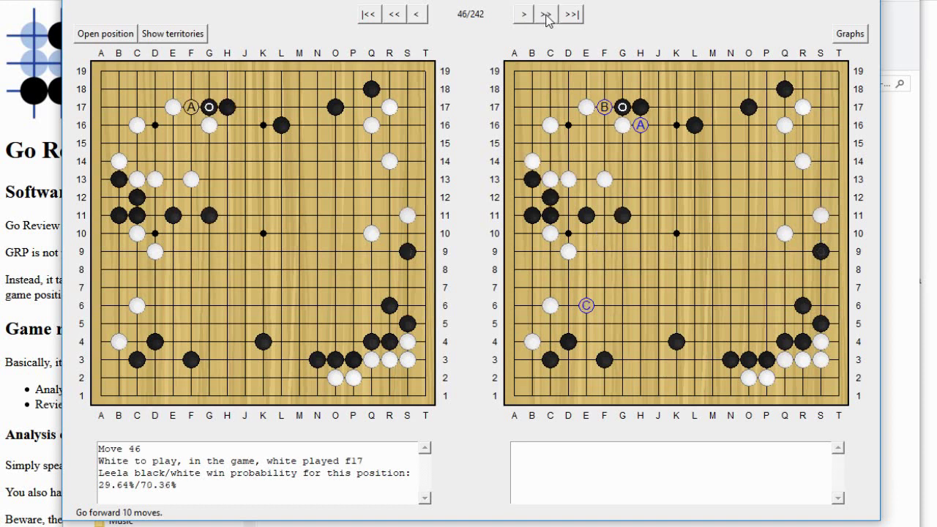
left_click(547, 15)
left_click(547, 14)
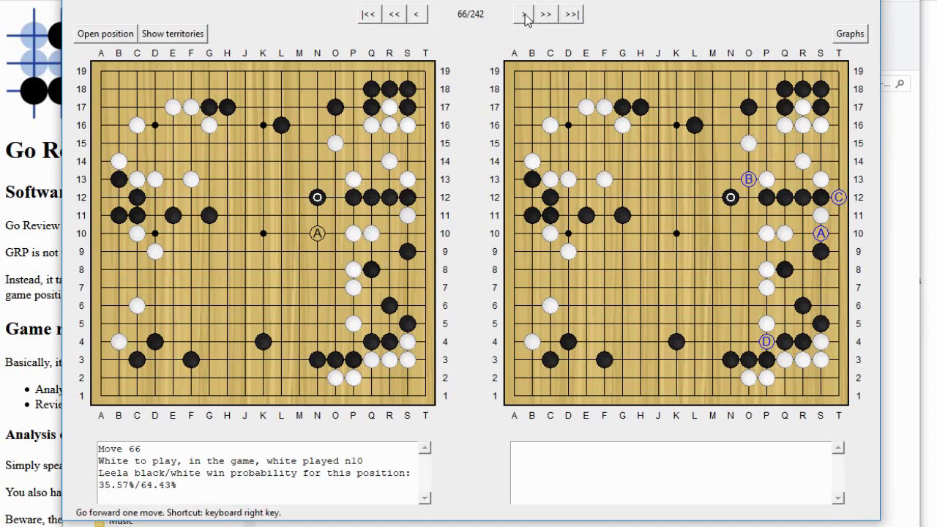
left_click(546, 16)
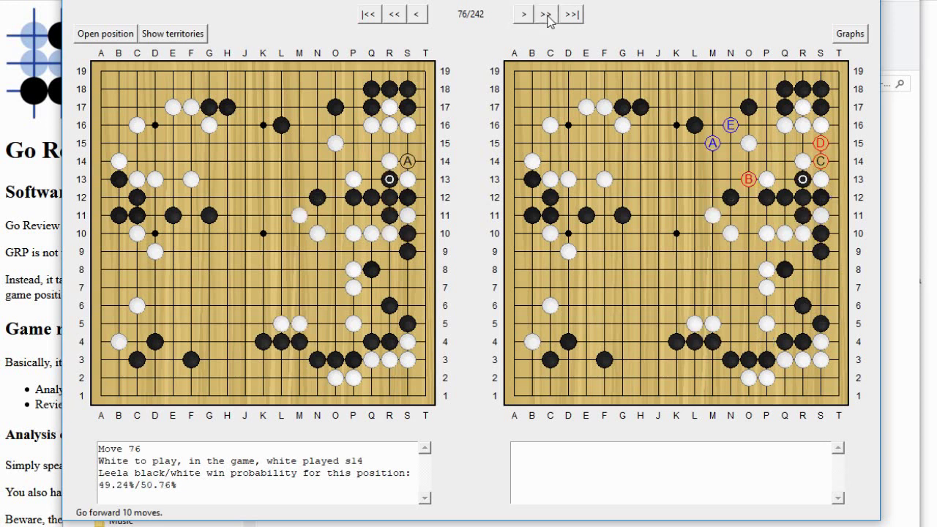
left_click(546, 16)
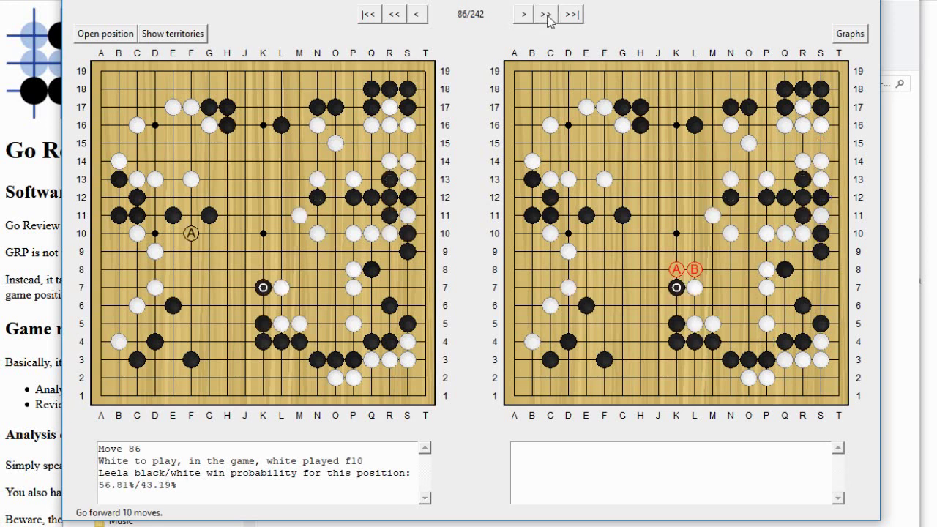
left_click(546, 16)
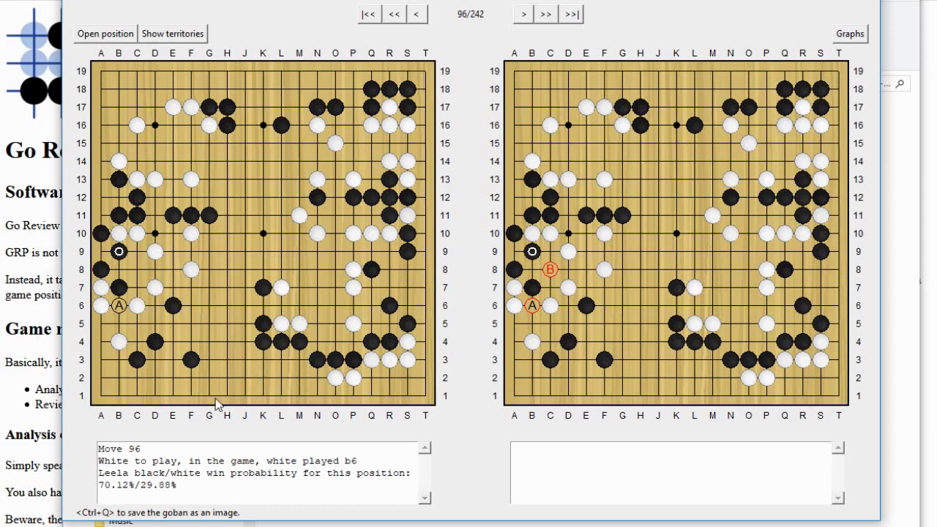
- Step back to move 90, then forward to move 92, white's a7 at 45.55%/54.45%
left_click(417, 15)
left_click(418, 14)
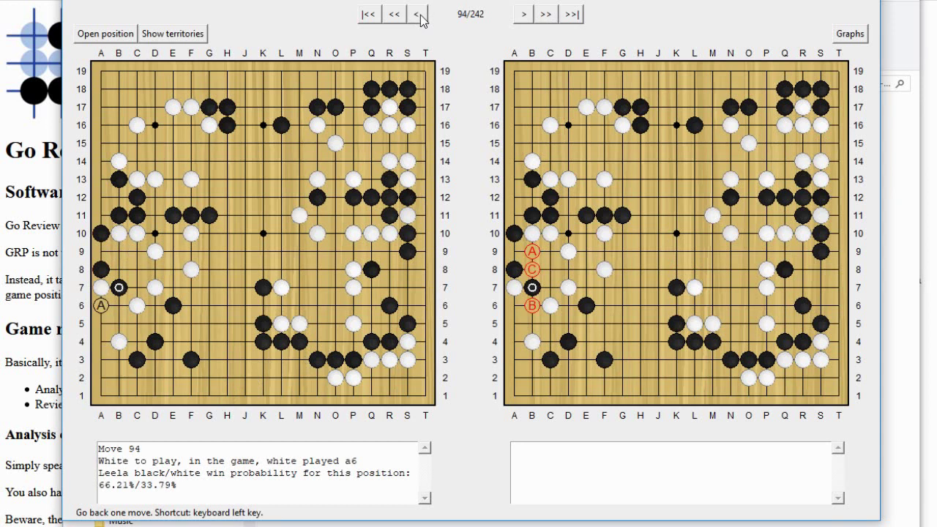
left_click(417, 14)
left_click(417, 14)
left_click(417, 15)
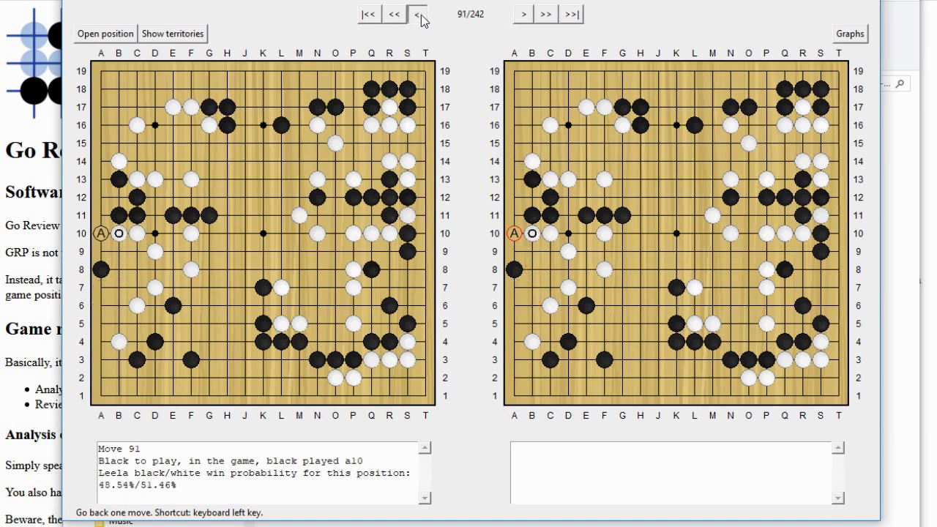
left_click(419, 15)
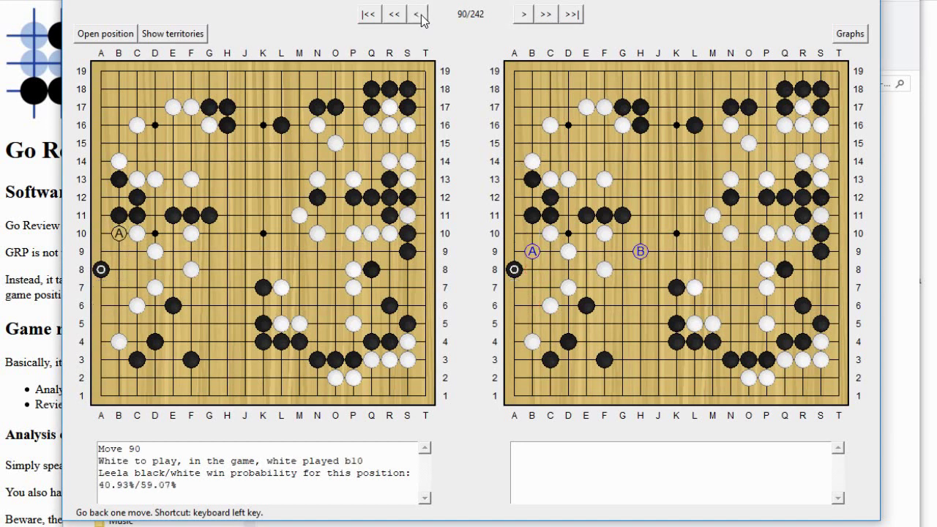
left_click(523, 16)
left_click(524, 16)
left_click(524, 15)
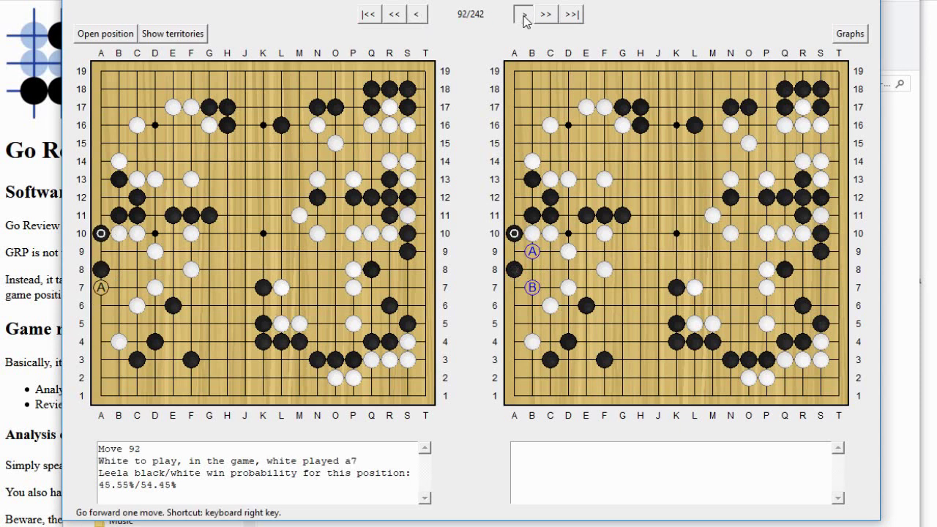
left_click(419, 17)
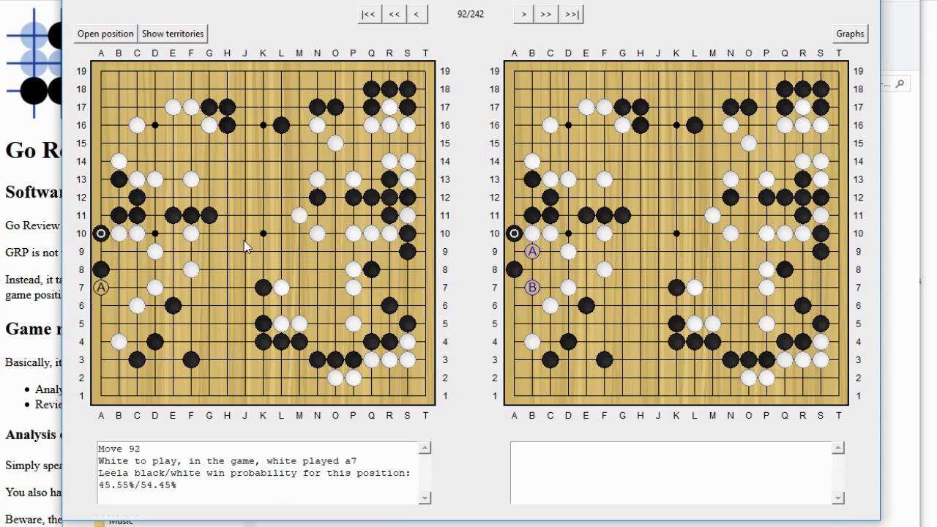
mouse_move(100, 287)
mouse_move(533, 251)
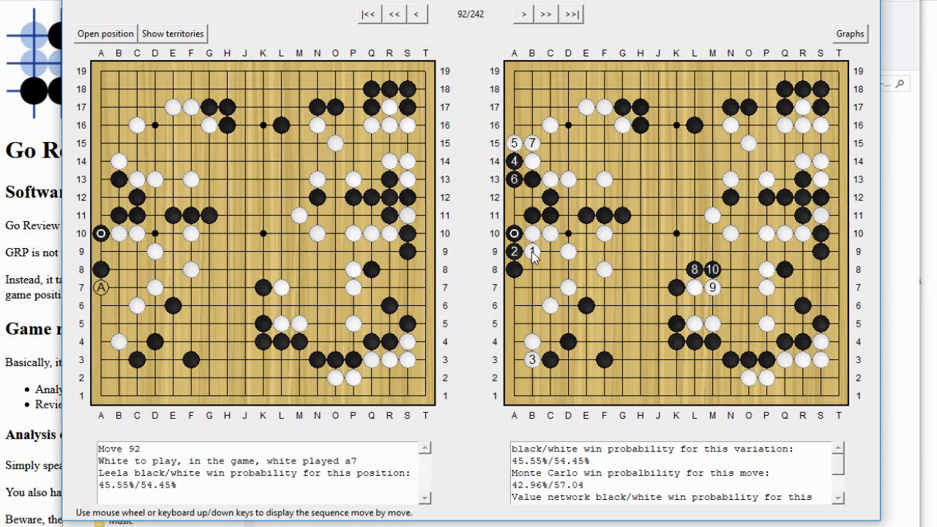
mouse_move(530, 286)
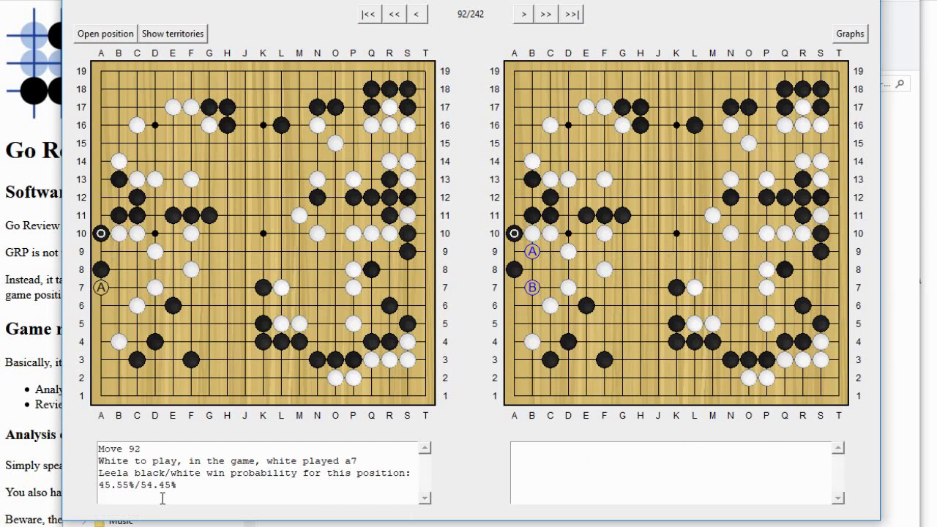
left_click(524, 16)
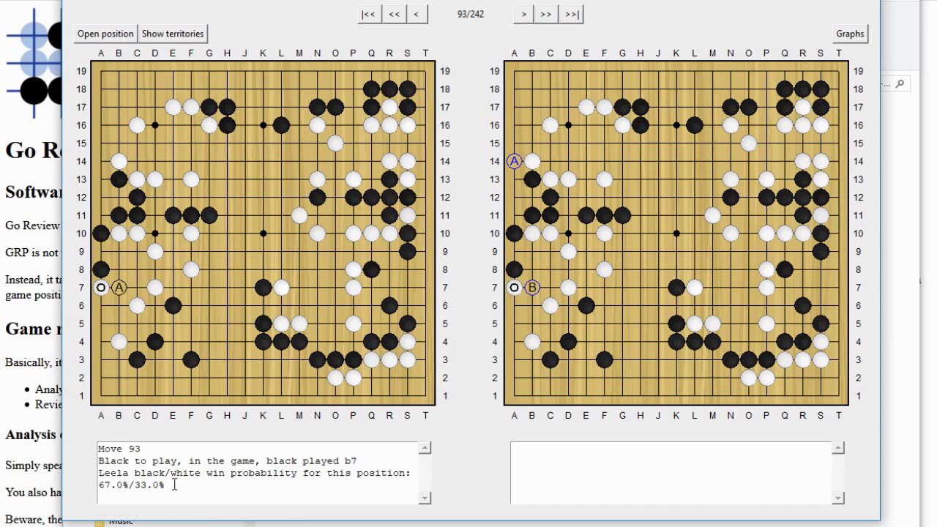
left_click(419, 16)
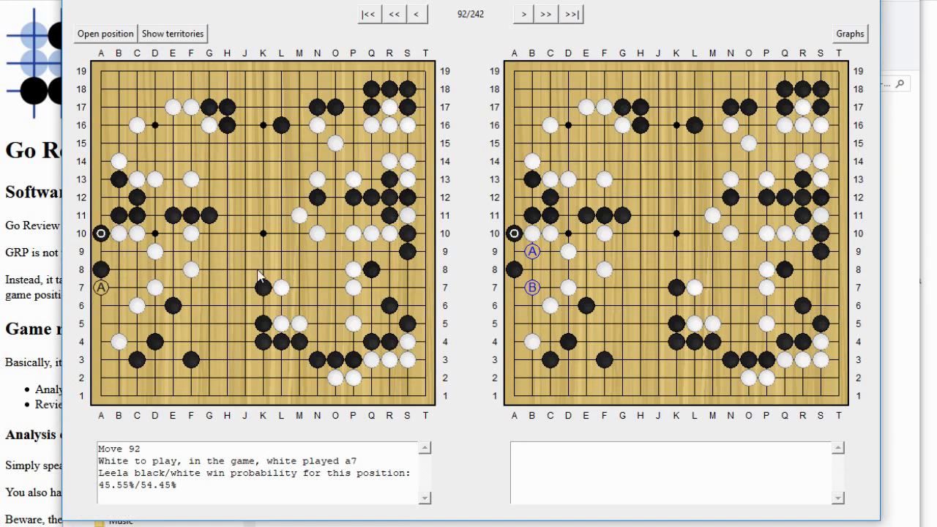
- Advance three moves to move 95 (black b9, 89.97%/10.03%) and inspect the B6 and B9 suggestions
left_click(526, 16)
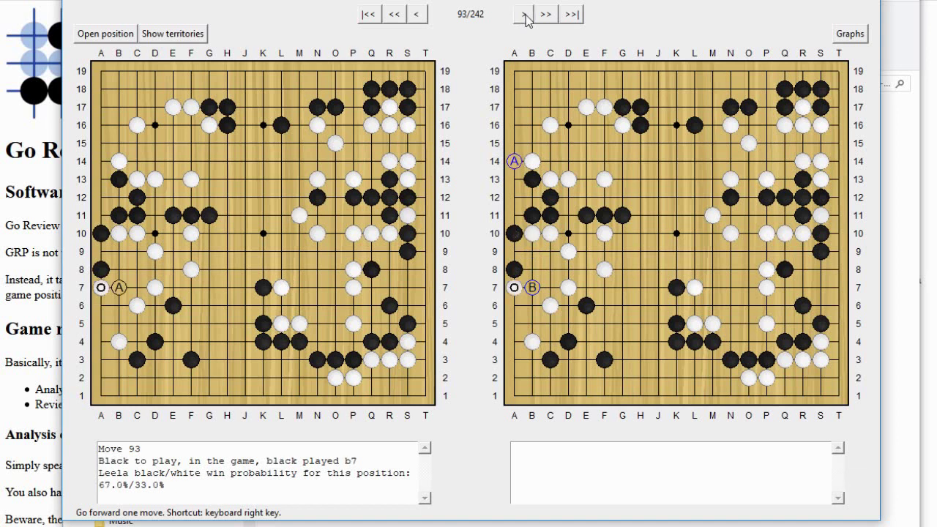
left_click(526, 16)
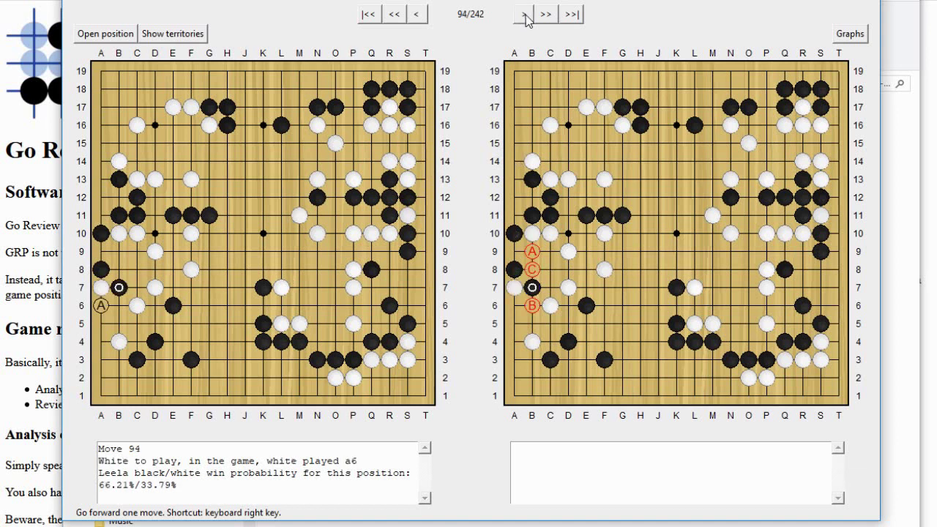
left_click(525, 16)
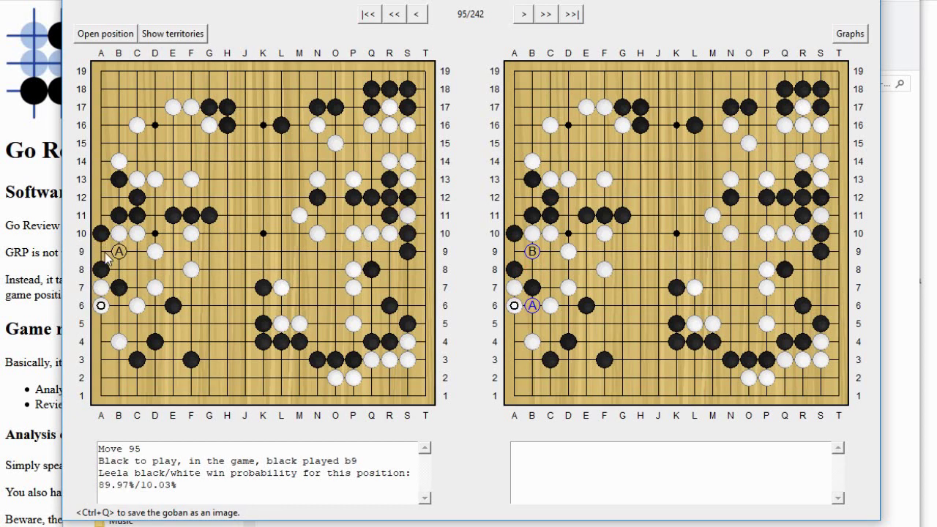
mouse_move(119, 252)
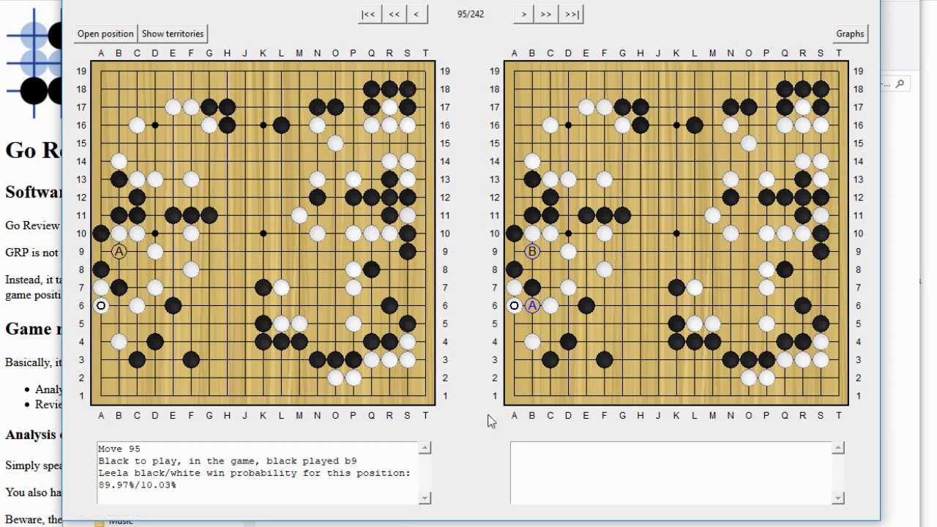
mouse_move(534, 312)
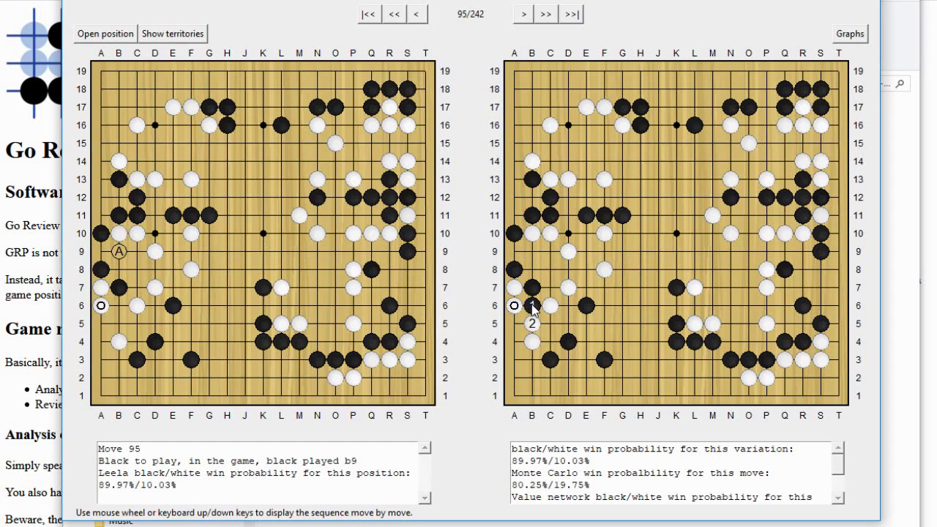
mouse_move(534, 252)
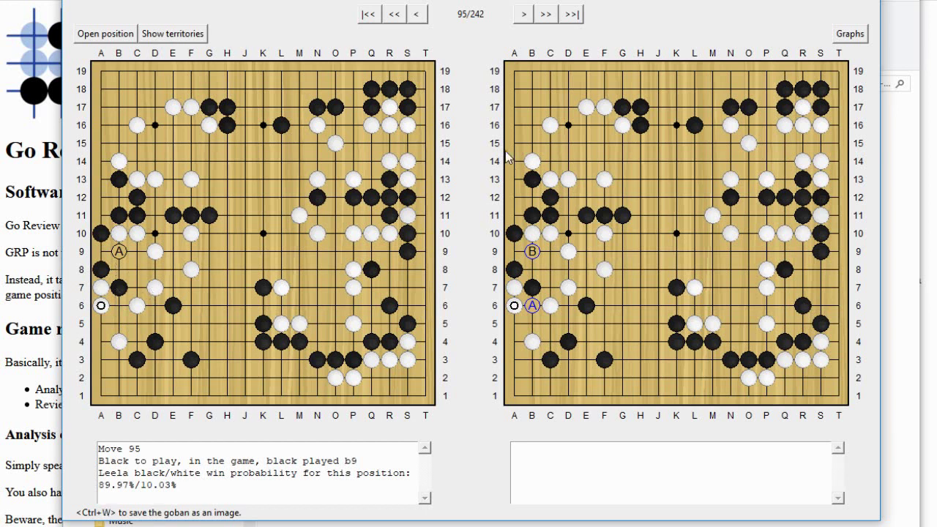
- Jump ten moves at a time to move 240 (white o16, Leela resigns), briefly checking move 241's pass
left_click(549, 16)
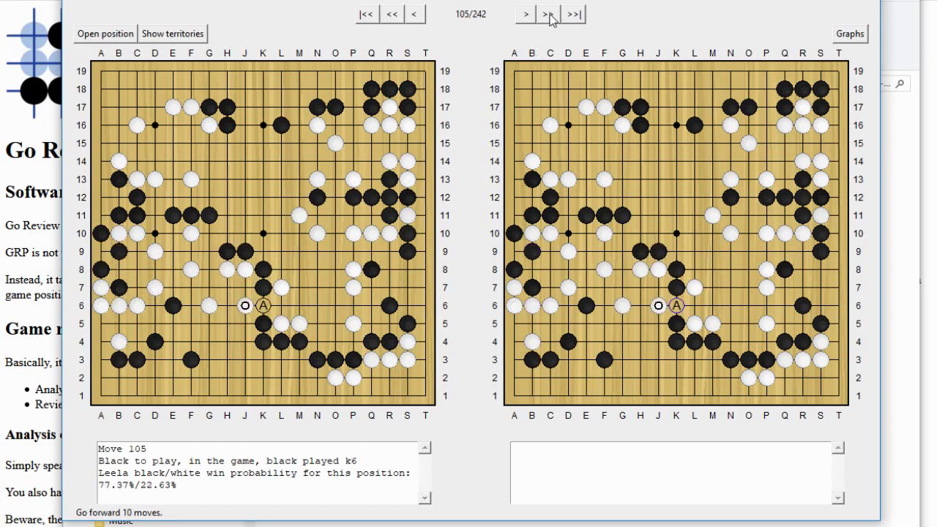
left_click(549, 16)
left_click(548, 16)
left_click(549, 16)
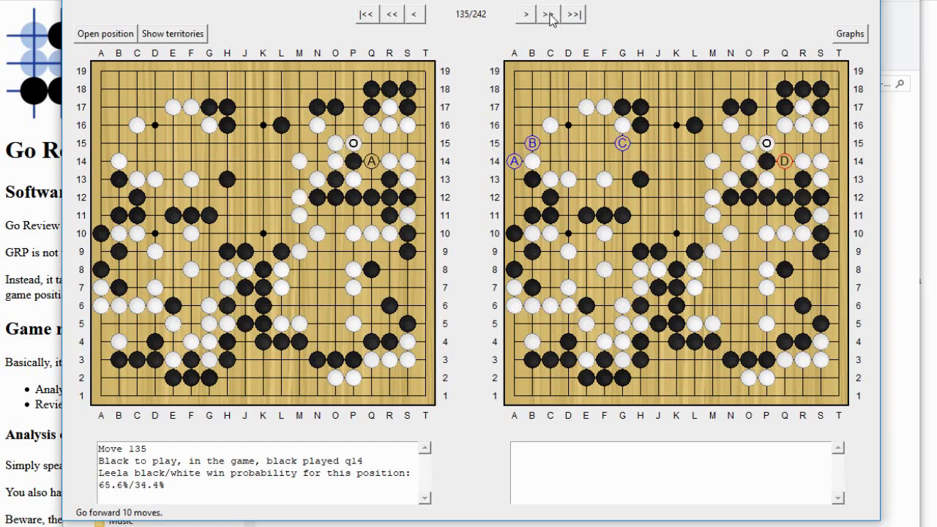
left_click(549, 16)
left_click(549, 16)
left_click(549, 16)
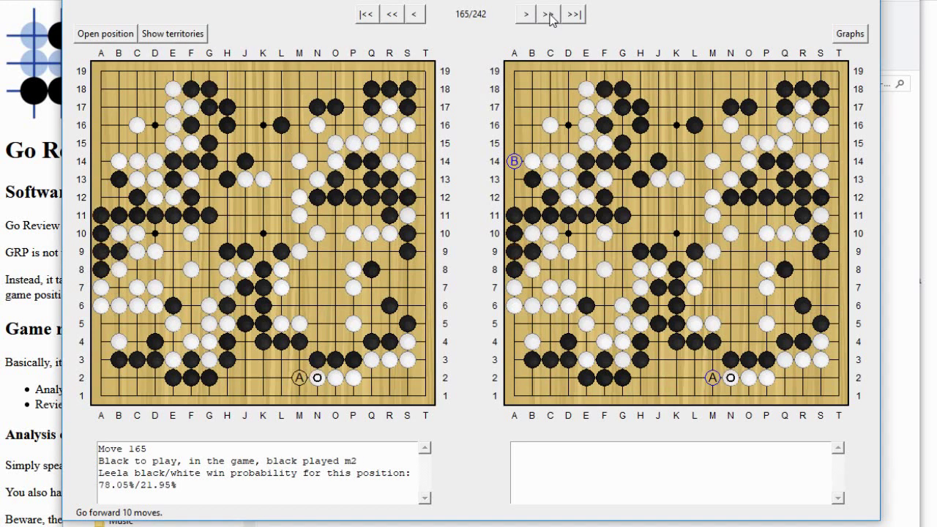
left_click(549, 16)
left_click(549, 16)
left_click(549, 16)
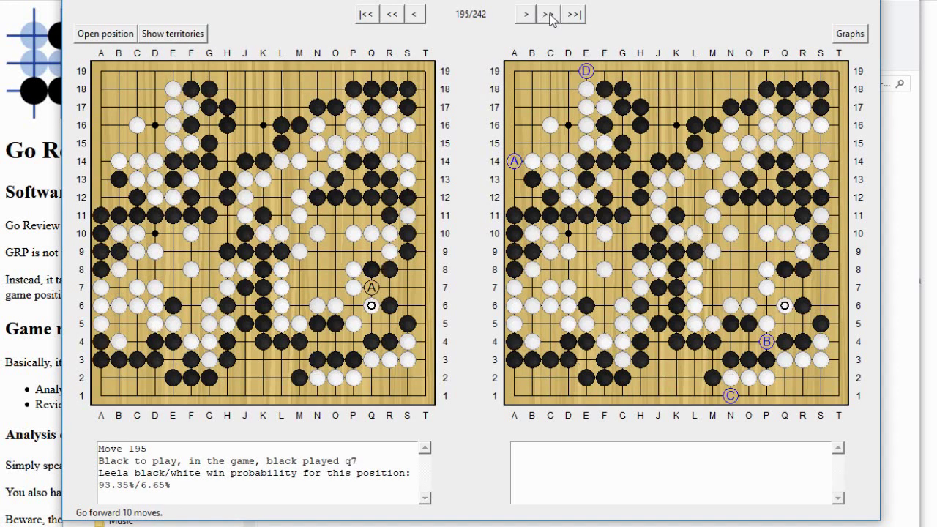
left_click(549, 16)
left_click(549, 16)
left_click(549, 16)
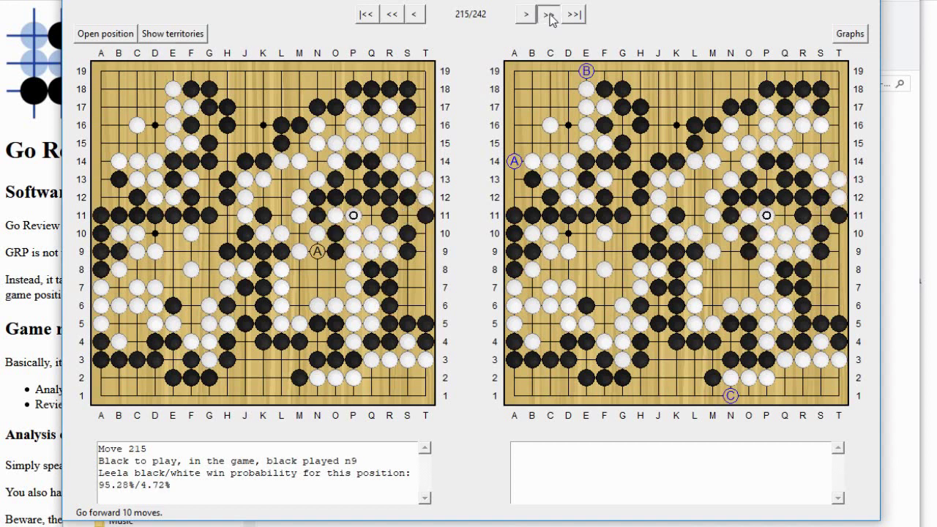
left_click(548, 17)
left_click(549, 16)
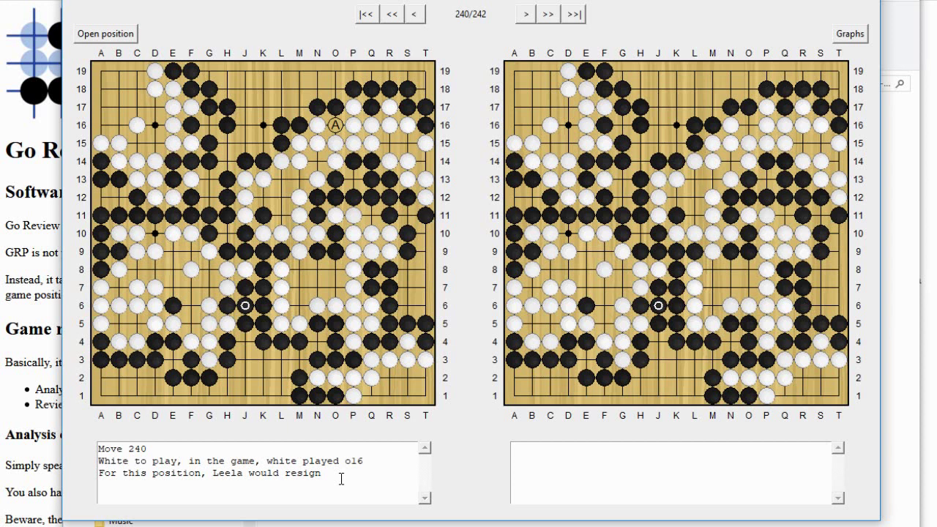
left_click(548, 15)
key("Left")
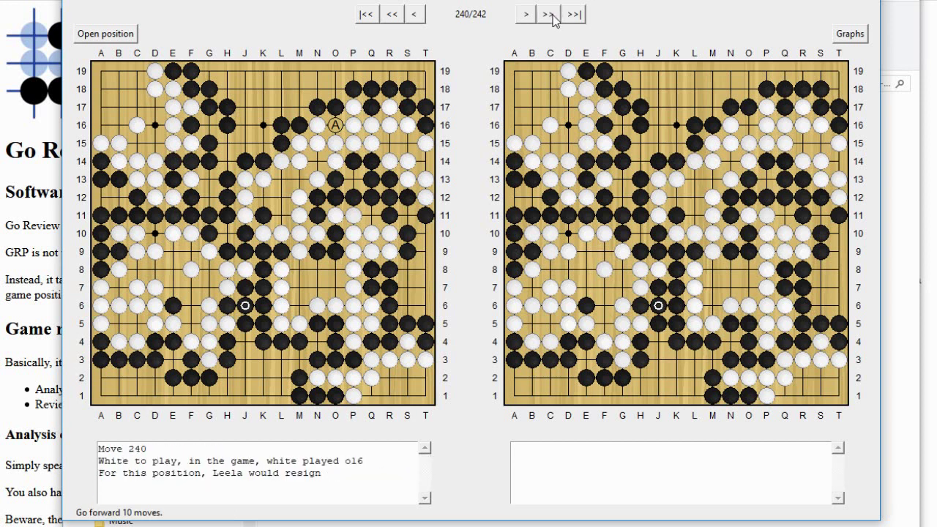